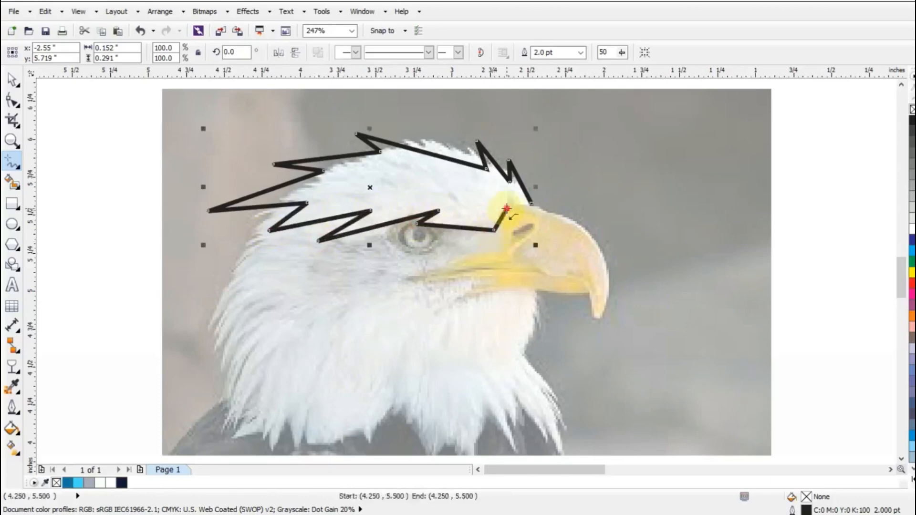
Set the outline width of the jagged crown shape to 1.0 pt
{"action": "key", "text": "F10"}
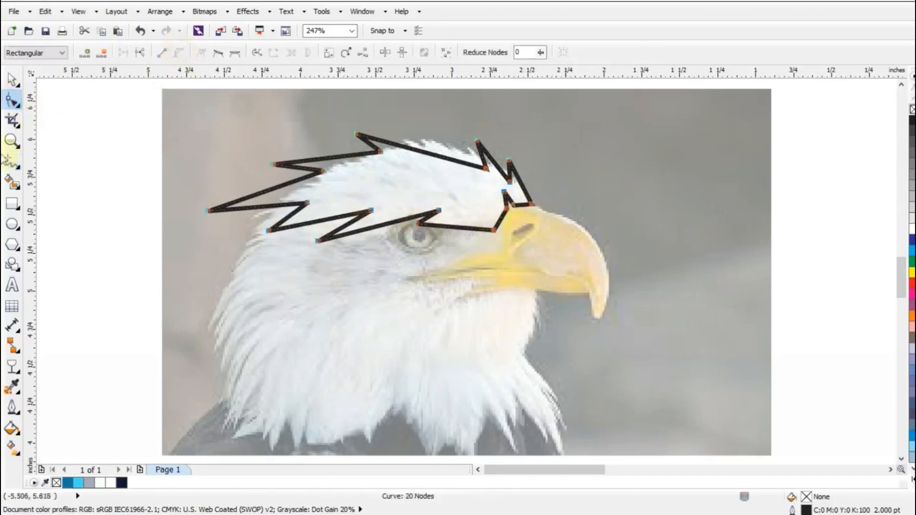
{"action": "key", "text": "z"}
{"action": "left_click_drag", "start_coordinate": [184, 92], "coordinate": [687, 305]}
{"action": "left_click", "coordinate": [12, 101]}
{"action": "left_click", "coordinate": [12, 80]}
{"action": "left_click", "coordinate": [583, 52]}
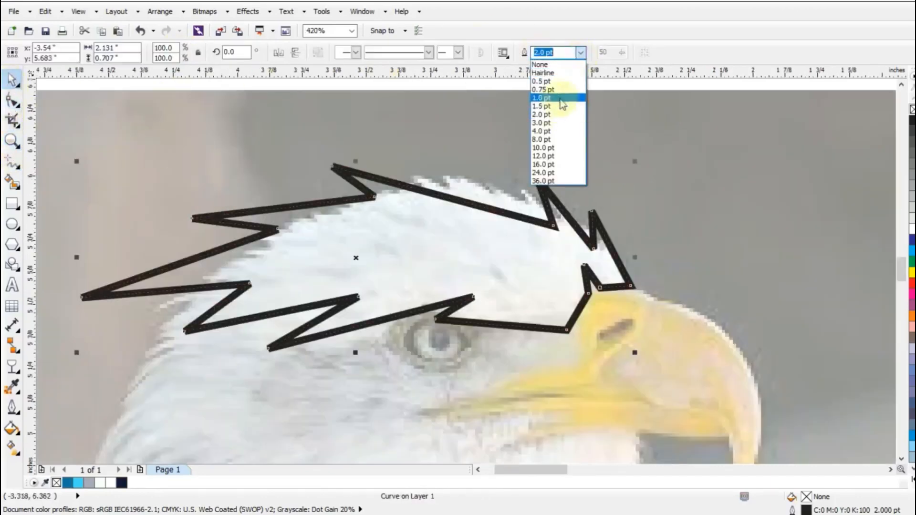
{"action": "left_click", "coordinate": [560, 99]}
Bend the forehead and top-of-head segments of the crown outline into curves that follow the eagle's head in the photo
{"action": "left_click", "coordinate": [12, 100]}
{"action": "left_click_drag", "start_coordinate": [613, 256], "coordinate": [617, 287]}
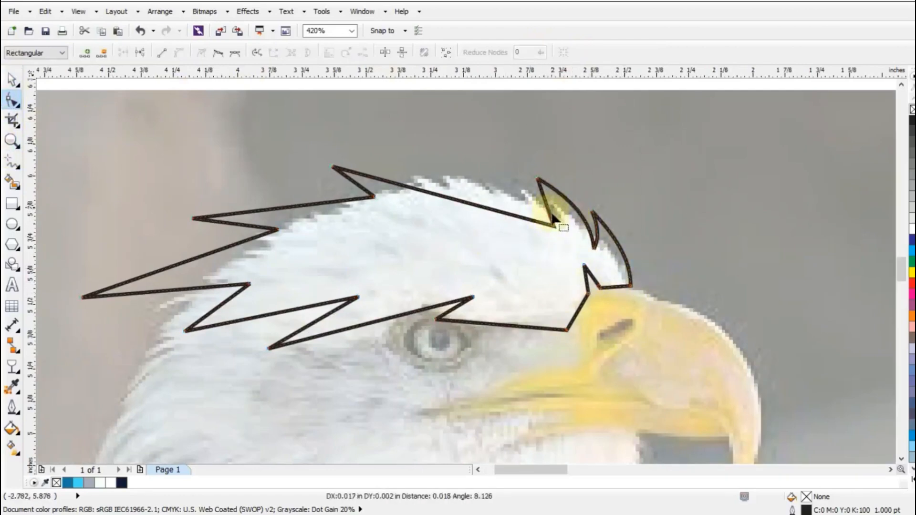
{"action": "left_click_drag", "start_coordinate": [513, 148], "coordinate": [512, 149]}
{"action": "left_click_drag", "start_coordinate": [404, 185], "coordinate": [400, 201]}
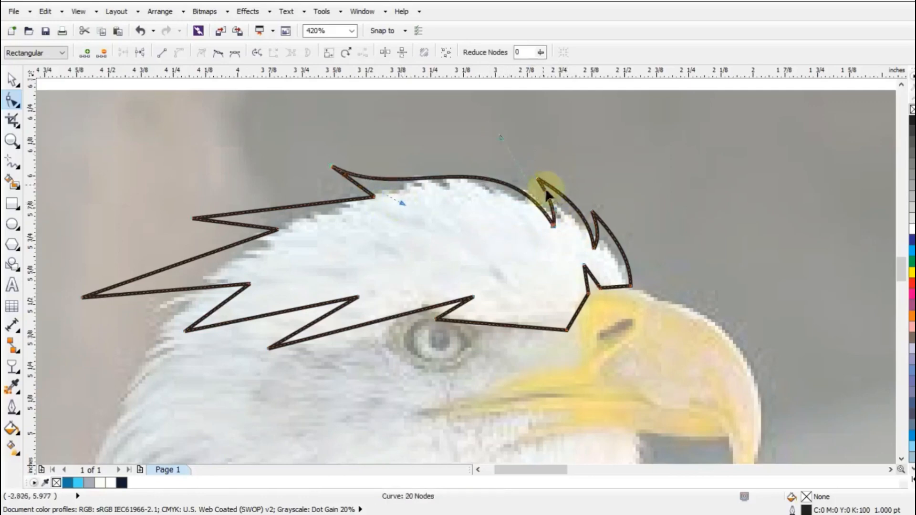
Curve the upper segments of the feather tips at the back of the crown shape
{"action": "left_click_drag", "start_coordinate": [252, 210], "coordinate": [254, 161]}
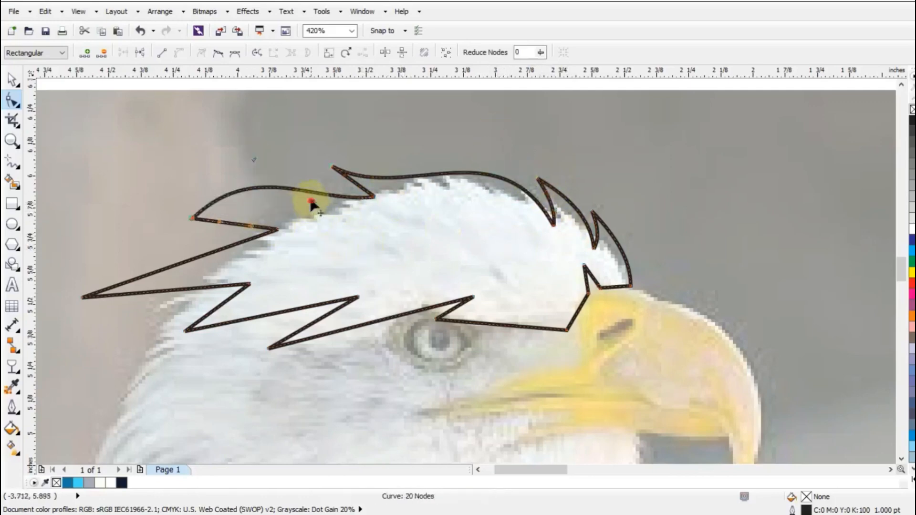
{"action": "left_click_drag", "start_coordinate": [313, 203], "coordinate": [313, 189]}
{"action": "left_click_drag", "start_coordinate": [254, 161], "coordinate": [253, 152]}
{"action": "left_click_drag", "start_coordinate": [234, 223], "coordinate": [281, 232]}
{"action": "left_click_drag", "start_coordinate": [215, 248], "coordinate": [202, 213]}
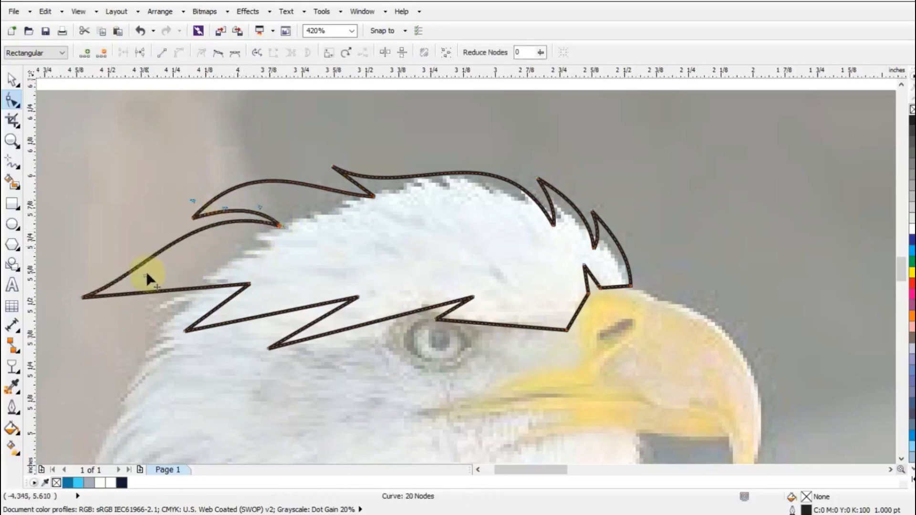
Curve the crown's lower feather edges down to the brow and beak, and fill the shape with 60% black
{"action": "left_click_drag", "start_coordinate": [144, 272], "coordinate": [137, 293]}
{"action": "left_click_drag", "start_coordinate": [193, 206], "coordinate": [185, 202]}
{"action": "left_click_drag", "start_coordinate": [208, 288], "coordinate": [218, 312]}
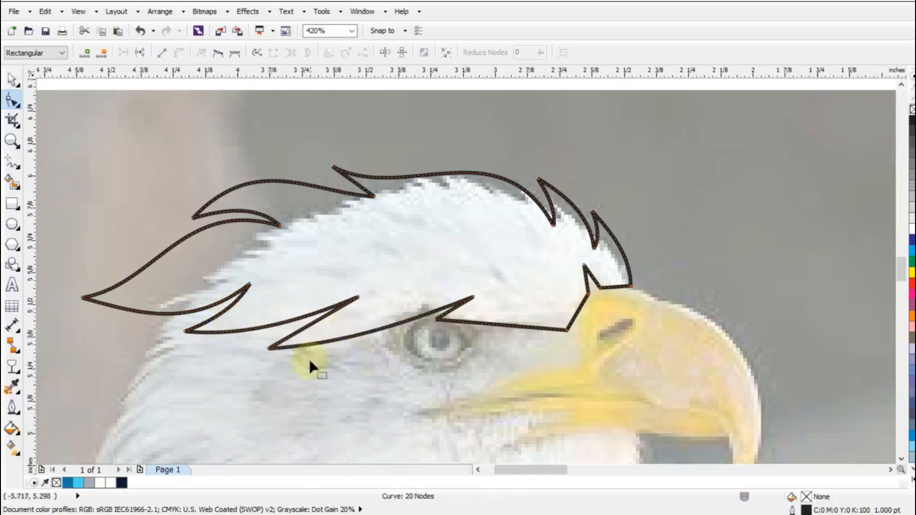
{"action": "left_click_drag", "start_coordinate": [346, 345], "coordinate": [387, 365]}
{"action": "left_click_drag", "start_coordinate": [456, 307], "coordinate": [451, 303]}
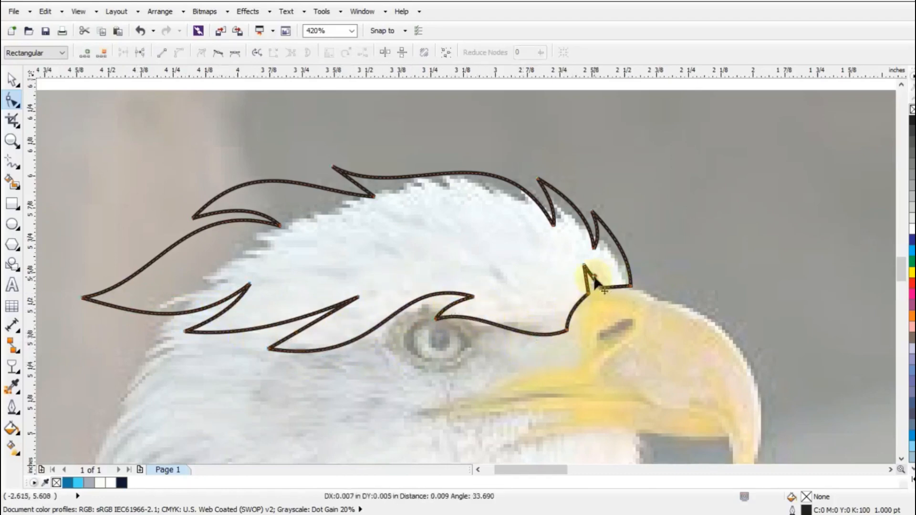
{"action": "left_click", "coordinate": [912, 164]}
Draw a closed straight-line outline of the cheek and neck feathers below the crown, from the beak corner to the pointed neck tips
{"action": "left_click", "coordinate": [12, 141]}
{"action": "right_click", "coordinate": [286, 167]}
{"action": "left_click_drag", "start_coordinate": [248, 185], "coordinate": [690, 401]}
{"action": "left_click", "coordinate": [12, 162]}
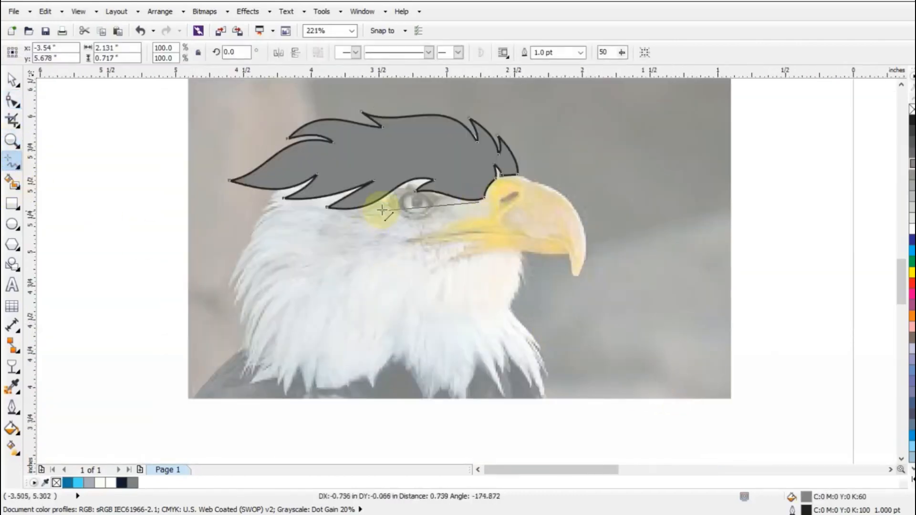
{"action": "left_click", "coordinate": [215, 249]}
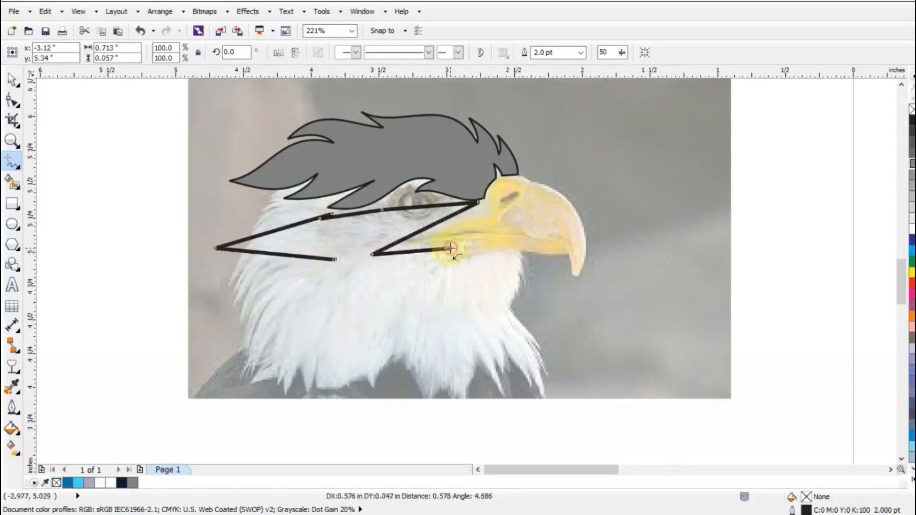
{"action": "left_click", "coordinate": [271, 398]}
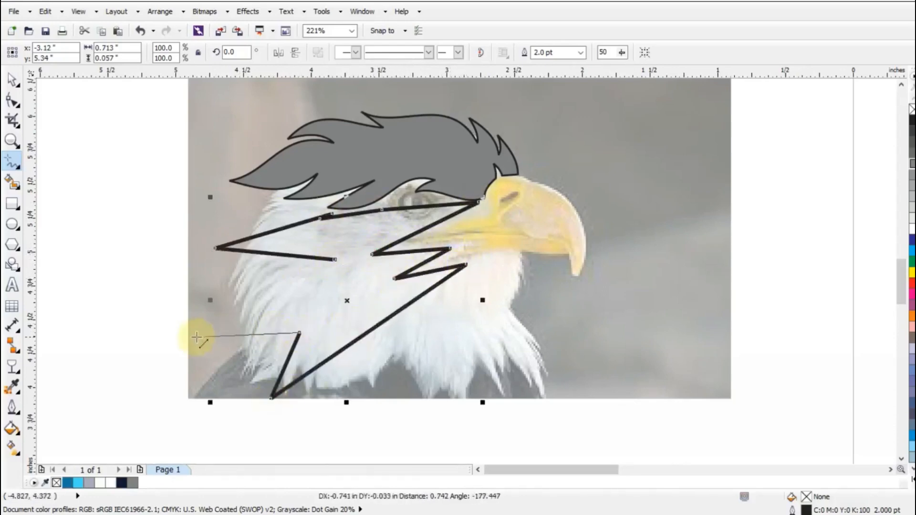
{"action": "left_click", "coordinate": [333, 259]}
Curve the front edge, beak-side notches and under-eye edge of the cheek outline
{"action": "key", "text": "F10"}
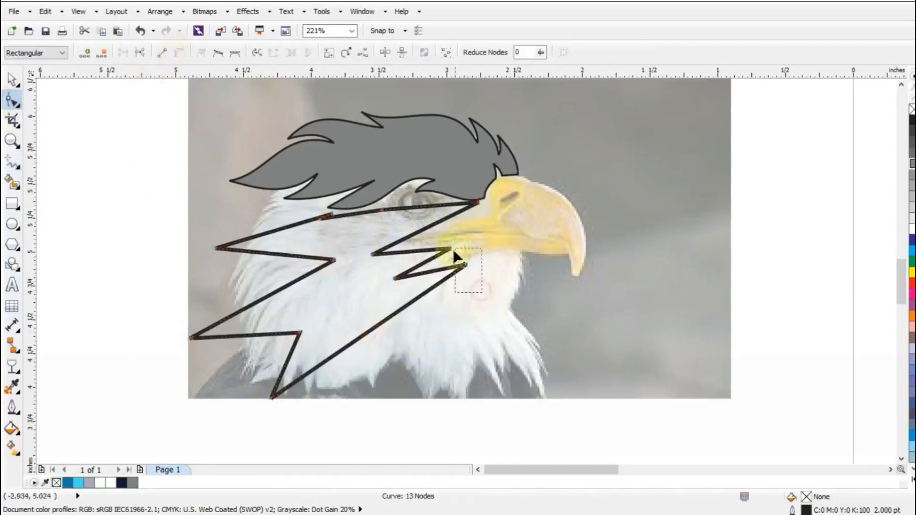
{"action": "left_click_drag", "start_coordinate": [426, 327], "coordinate": [431, 288]}
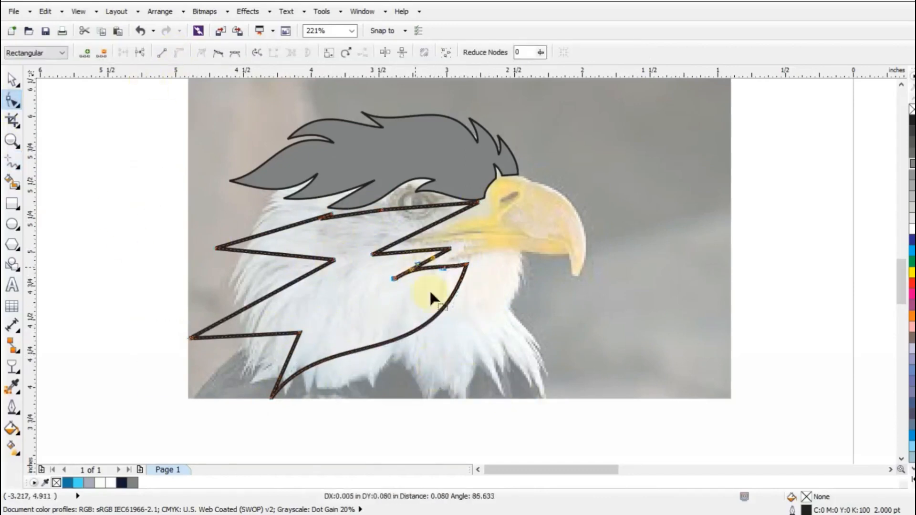
{"action": "left_click", "coordinate": [415, 257]}
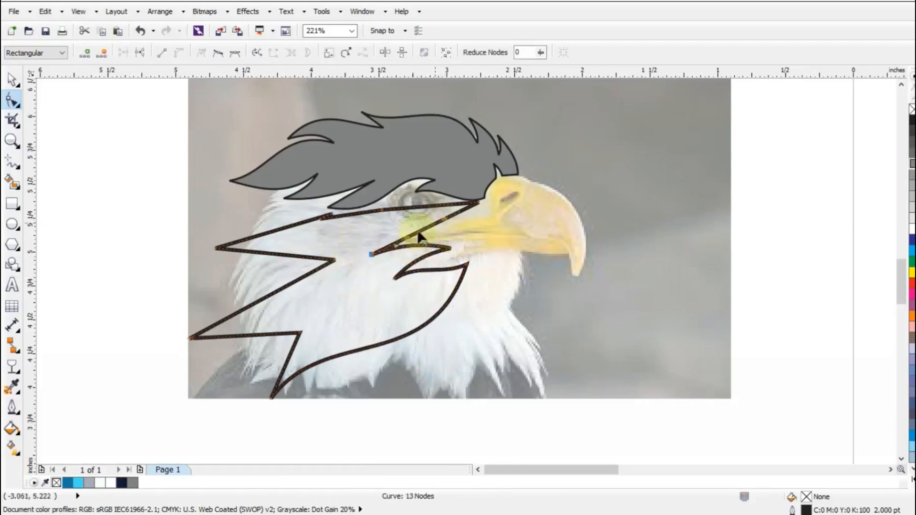
{"action": "left_click_drag", "start_coordinate": [414, 209], "coordinate": [419, 245]}
{"action": "left_click_drag", "start_coordinate": [358, 213], "coordinate": [364, 217]}
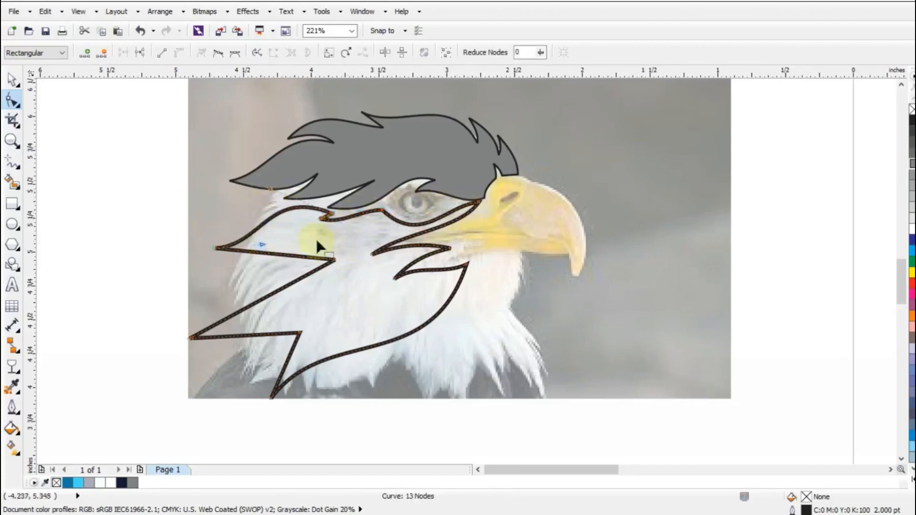
Curve and adjust the rear feather tips of the cheek shape, and fill it with 60% black
{"action": "left_click_drag", "start_coordinate": [295, 260], "coordinate": [227, 328]}
{"action": "left_click_drag", "start_coordinate": [299, 333], "coordinate": [297, 336]}
{"action": "left_click_drag", "start_coordinate": [272, 397], "coordinate": [263, 399]}
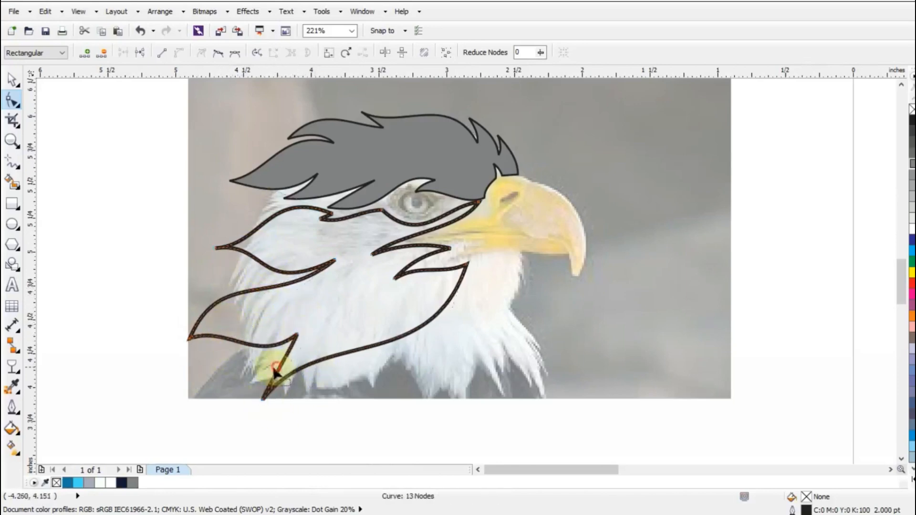
{"action": "left_click_drag", "start_coordinate": [287, 356], "coordinate": [278, 356]}
{"action": "left_click_drag", "start_coordinate": [263, 399], "coordinate": [266, 400]}
{"action": "left_click", "coordinate": [12, 80]}
{"action": "left_click", "coordinate": [912, 164]}
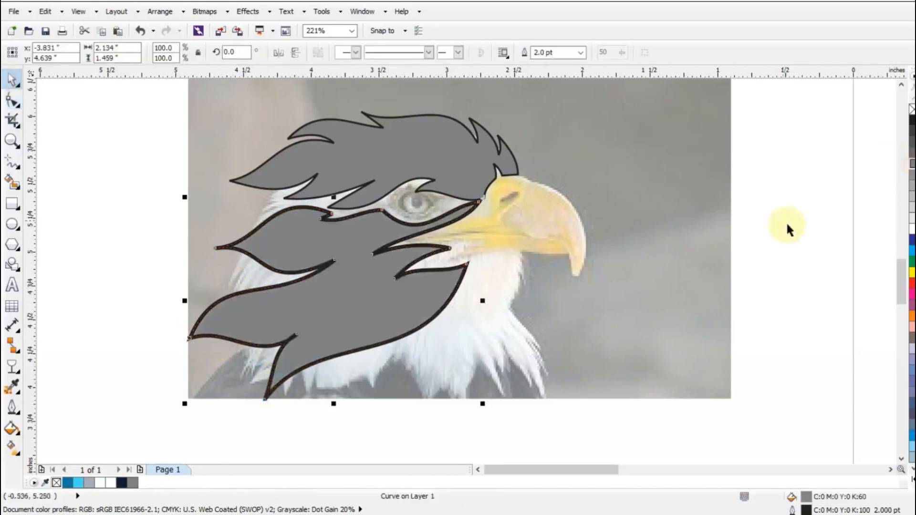
Draw a closed straight-line throat shape under the beak with three pointed feather tips
{"action": "left_click", "coordinate": [12, 163]}
{"action": "left_click", "coordinate": [478, 261]}
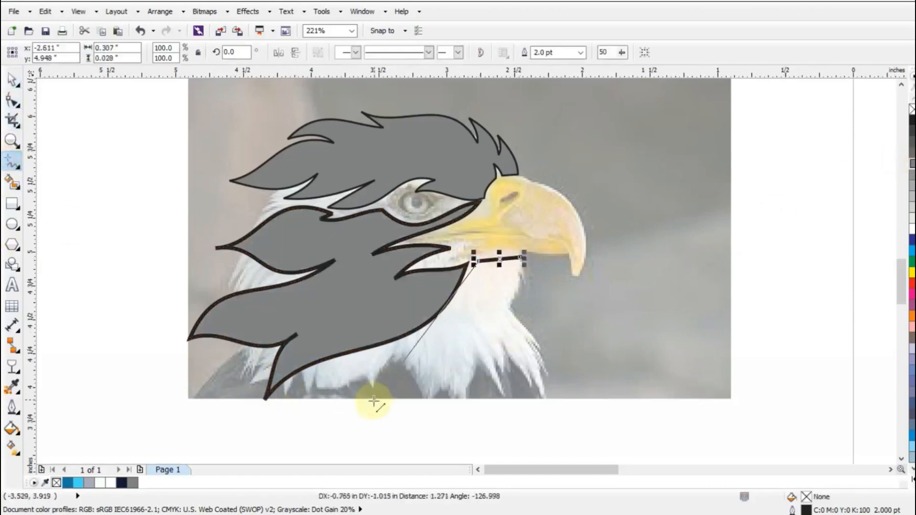
{"action": "left_click", "coordinate": [372, 404]}
{"action": "left_click", "coordinate": [501, 324]}
{"action": "left_click", "coordinate": [506, 394]}
{"action": "left_click", "coordinate": [520, 258]}
Bend the throat shape's edges into curved feathers beside the cheek, and fill it with 60% black
{"action": "left_click", "coordinate": [12, 100]}
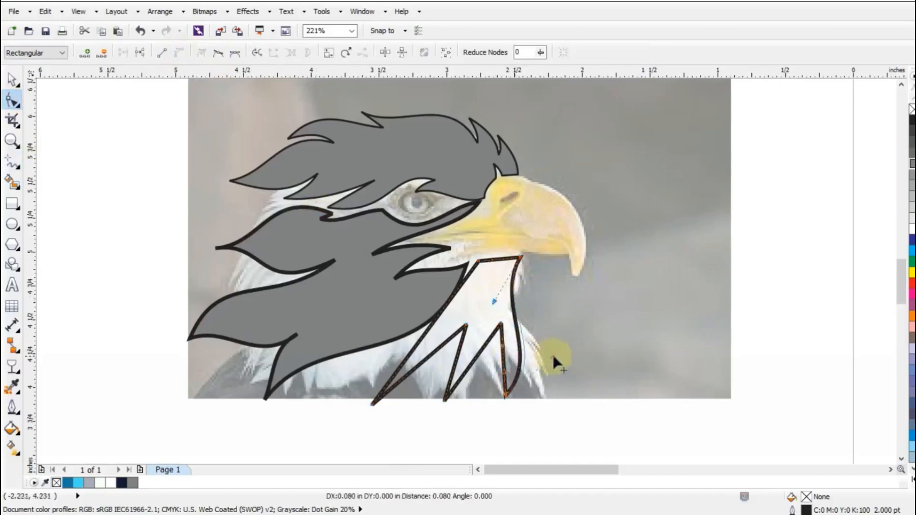
{"action": "left_click_drag", "start_coordinate": [508, 357], "coordinate": [504, 354]}
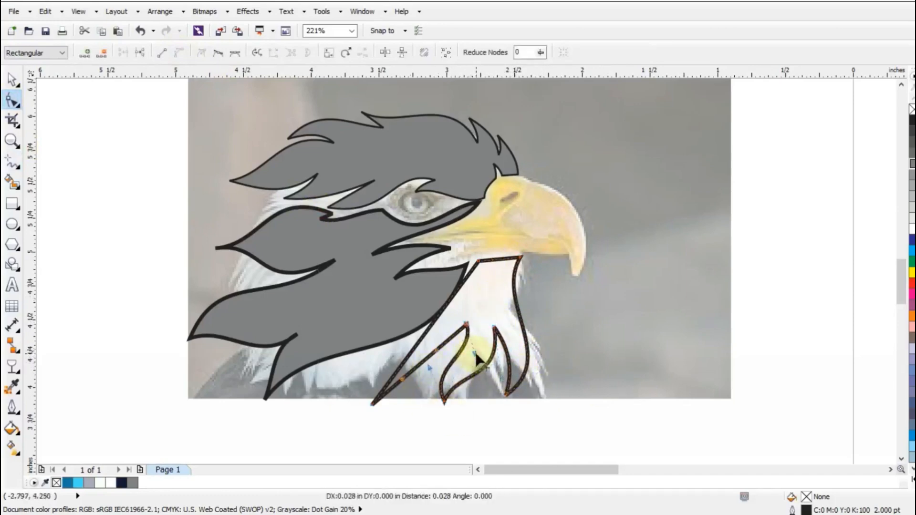
{"action": "left_click_drag", "start_coordinate": [446, 367], "coordinate": [438, 391]}
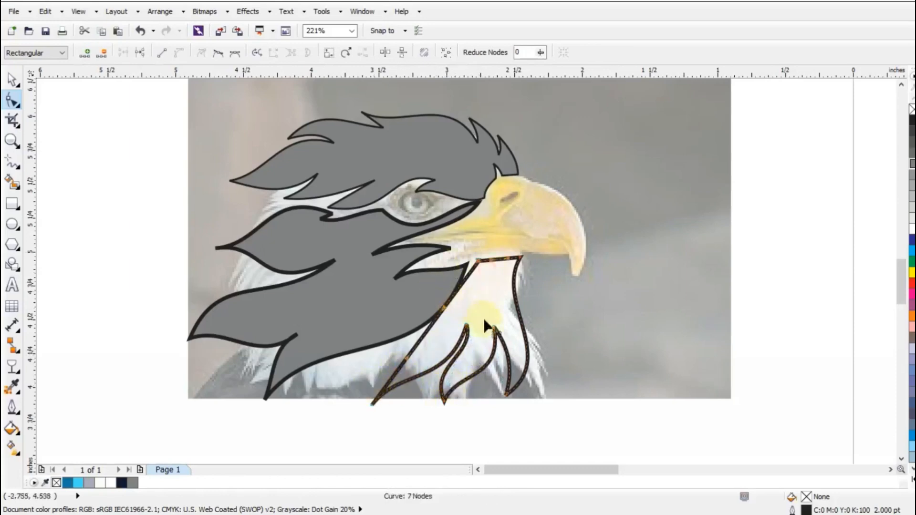
{"action": "left_click_drag", "start_coordinate": [444, 309], "coordinate": [480, 312]}
{"action": "left_click_drag", "start_coordinate": [479, 262], "coordinate": [472, 265]}
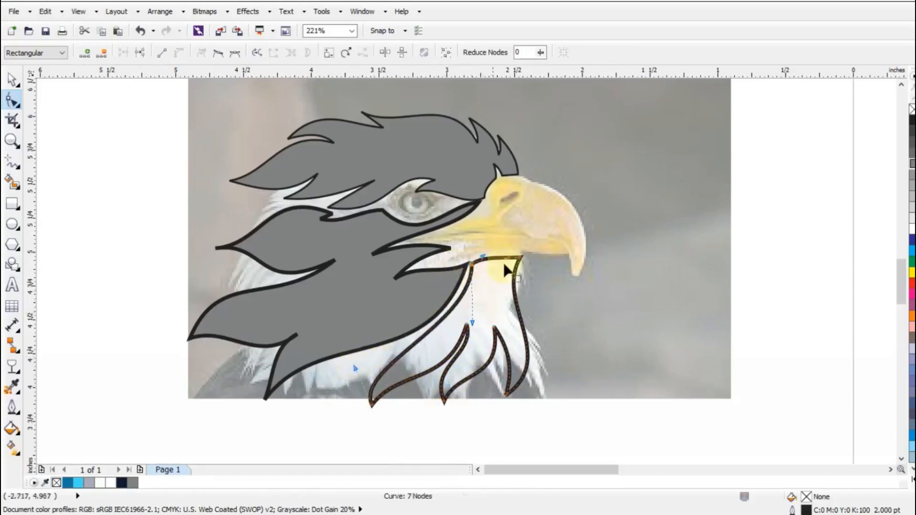
{"action": "left_click", "coordinate": [12, 80]}
{"action": "left_click", "coordinate": [913, 164]}
{"action": "left_click", "coordinate": [739, 237]}
Draw the upper beak as a closed straight-line outline from the hooked tip to the forehead, mouth corner and back
{"action": "left_click", "coordinate": [12, 141]}
{"action": "mouse_move", "coordinate": [370, 115]}
{"action": "left_mouse_down"}
{"action": "mouse_move", "coordinate": [754, 359]}
{"action": "mouse_move", "coordinate": [757, 374]}
{"action": "left_mouse_up"}
{"action": "left_click", "coordinate": [12, 162]}
{"action": "left_click", "coordinate": [498, 319]}
{"action": "left_click", "coordinate": [377, 177]}
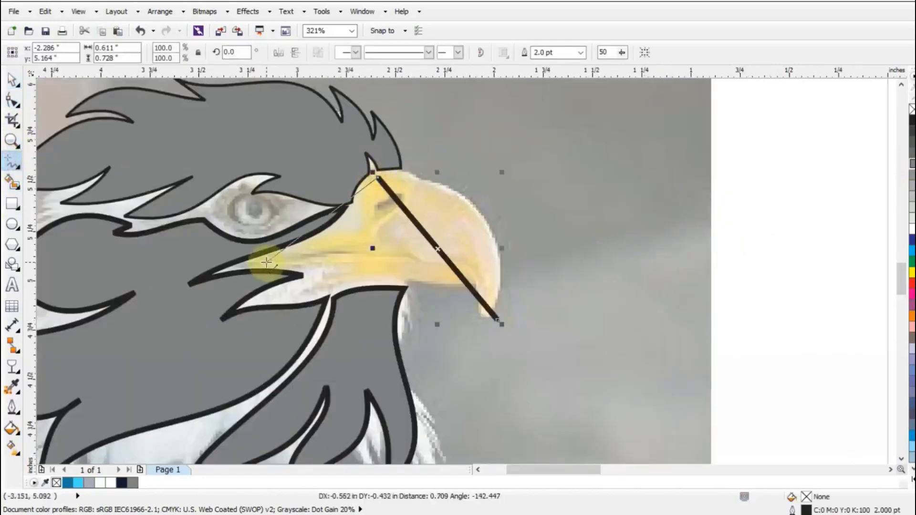
{"action": "left_click", "coordinate": [267, 262]}
{"action": "left_click", "coordinate": [362, 253]}
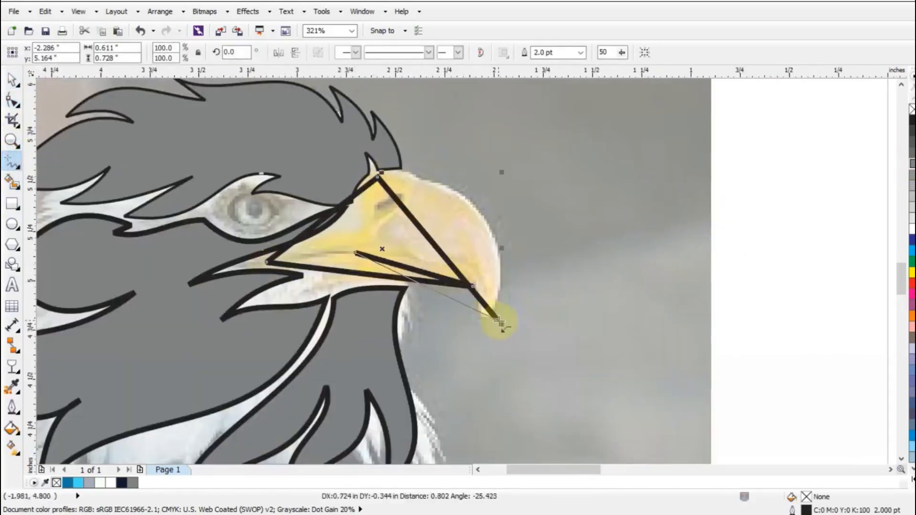
{"action": "left_click", "coordinate": [498, 320]}
Curve the beak's top, rear and inner hook edges along the photo, and adjust its tip
{"action": "key", "text": "F10"}
{"action": "left_click_drag", "start_coordinate": [470, 205], "coordinate": [471, 190]}
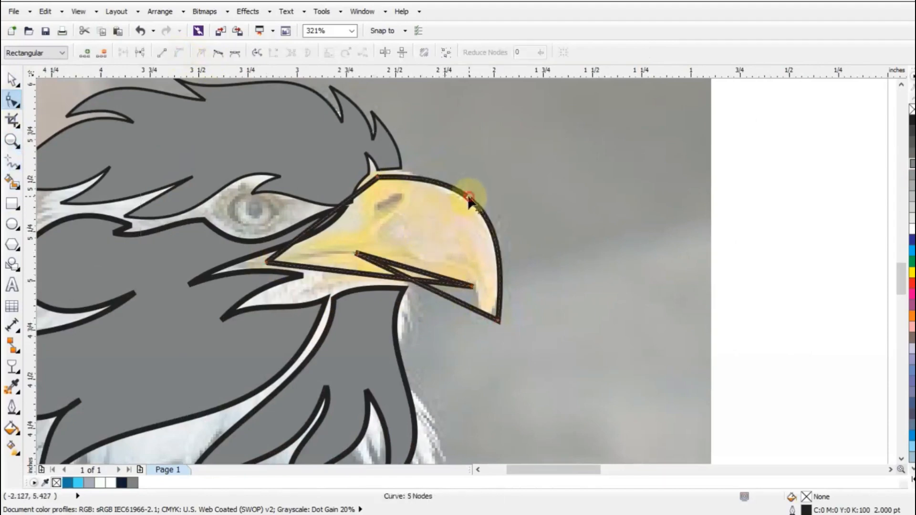
{"action": "left_click_drag", "start_coordinate": [369, 191], "coordinate": [272, 262]}
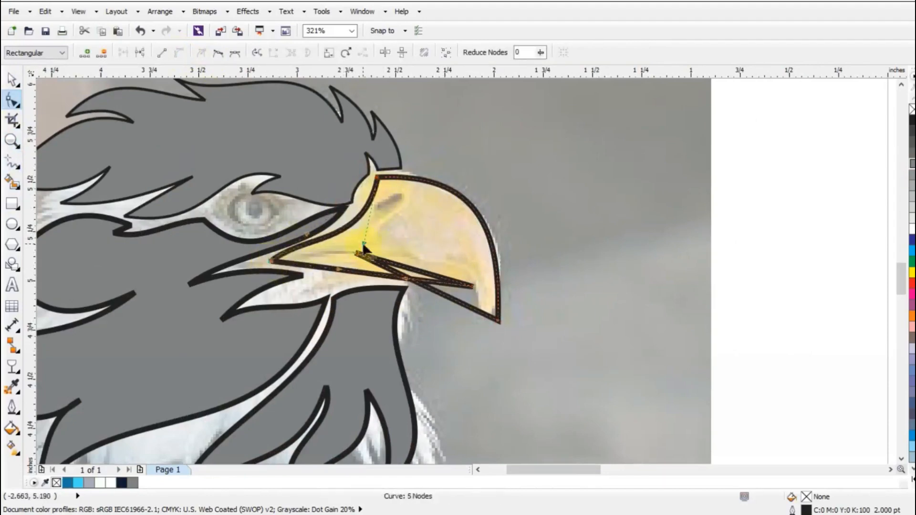
{"action": "left_click_drag", "start_coordinate": [431, 289], "coordinate": [449, 264]}
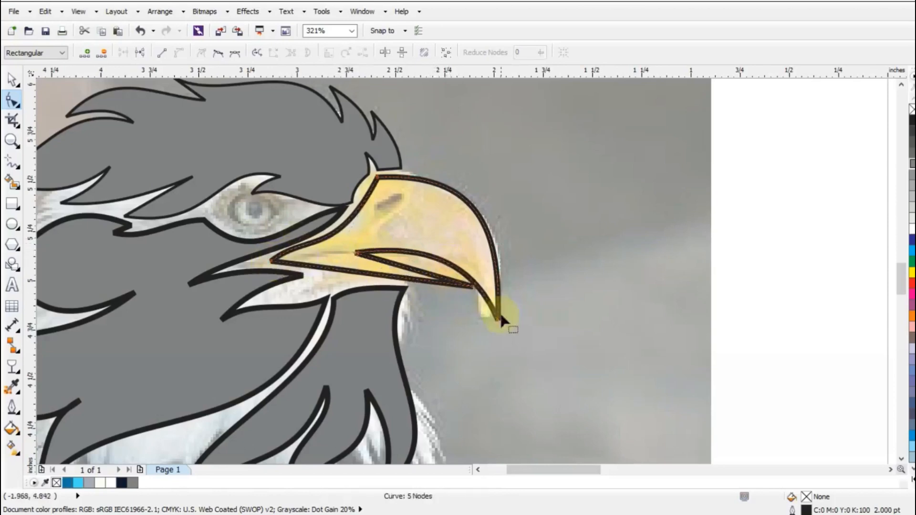
{"action": "left_click_drag", "start_coordinate": [498, 321], "coordinate": [494, 328]}
{"action": "left_click_drag", "start_coordinate": [466, 271], "coordinate": [473, 265]}
{"action": "left_click_drag", "start_coordinate": [496, 249], "coordinate": [511, 249]}
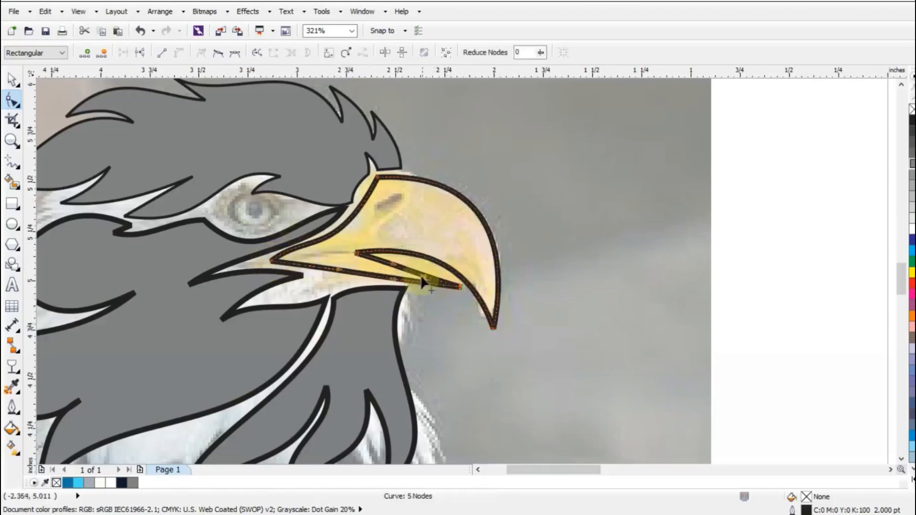
Curve the two mouth-line segments along the beak's lower edge
{"action": "left_click_drag", "start_coordinate": [421, 277], "coordinate": [428, 266]}
{"action": "left_click", "coordinate": [350, 274]}
{"action": "left_click_drag", "start_coordinate": [347, 258], "coordinate": [346, 257]}
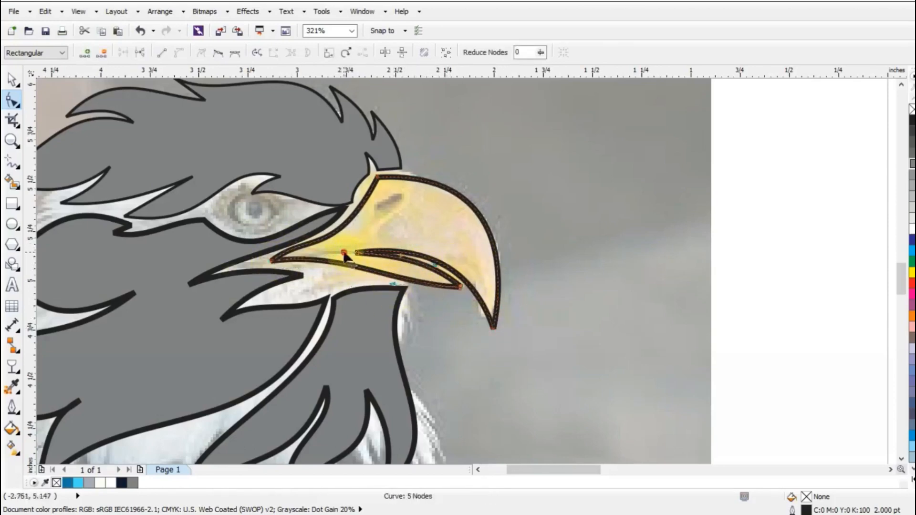
Draw the lower beak as a closed four-node straight-line shape between the upper beak and the throat
{"action": "left_click", "coordinate": [8, 168]}
{"action": "double_click", "coordinate": [271, 297]}
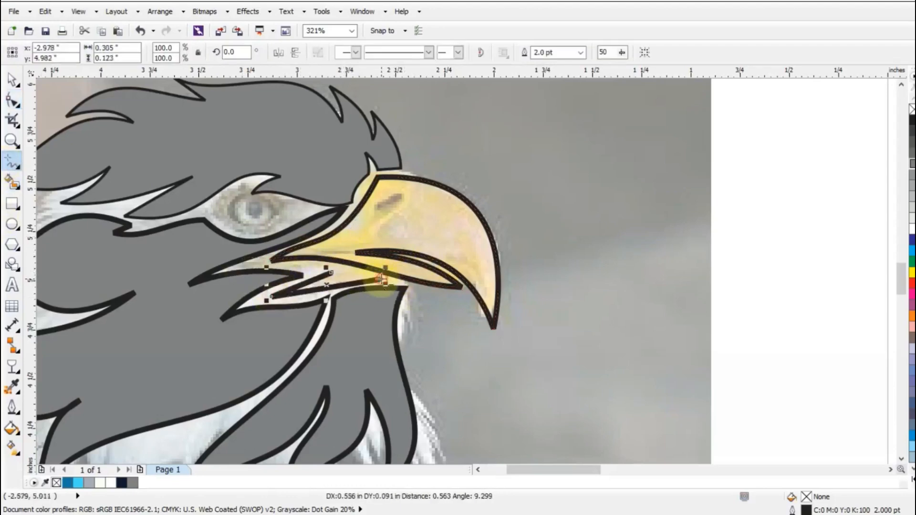
{"action": "double_click", "coordinate": [382, 279]}
{"action": "double_click", "coordinate": [296, 266]}
{"action": "left_click", "coordinate": [332, 273]}
Convert the lower beak's segments to curves and bend its bottom edge
{"action": "double_click", "coordinate": [12, 101]}
{"action": "left_click", "coordinate": [179, 52]}
{"action": "left_click_drag", "start_coordinate": [343, 273], "coordinate": [340, 291]}
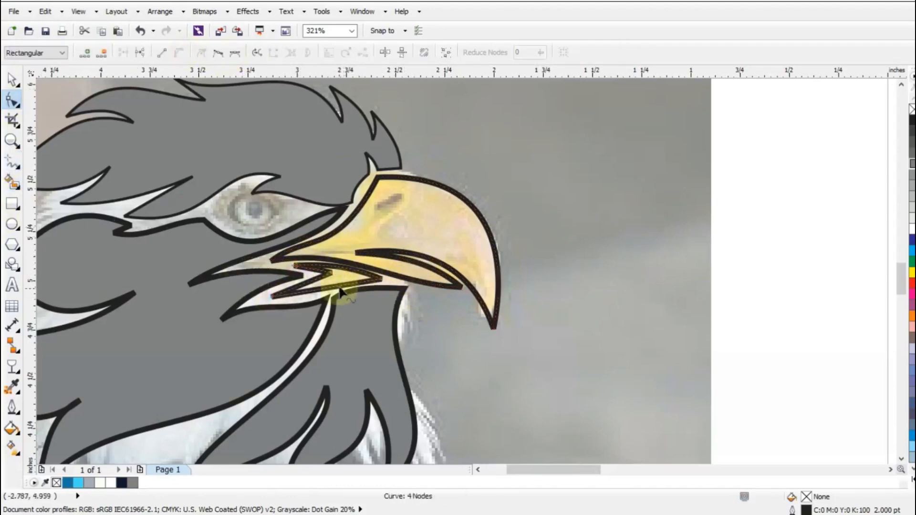
Draw a two-node closed shape over the eye and bend its segments into a slanted almond
{"action": "left_click", "coordinate": [11, 167]}
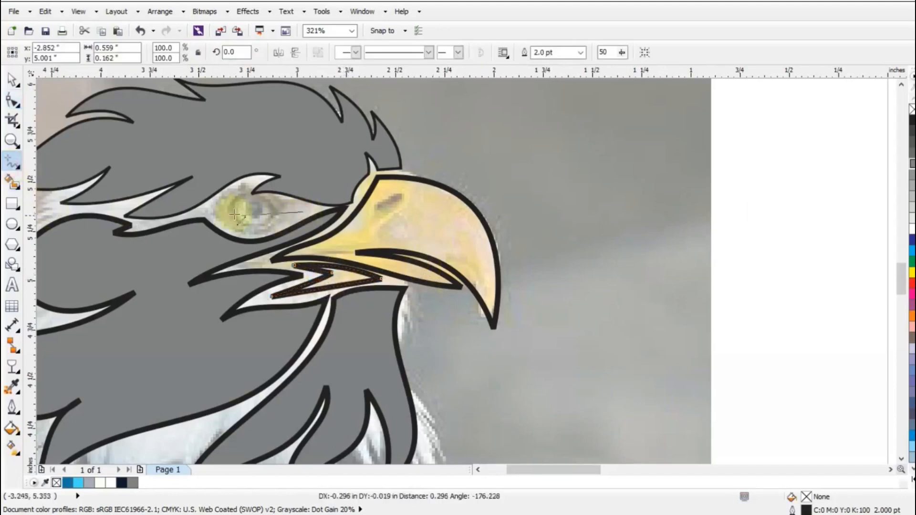
{"action": "left_click", "coordinate": [213, 208]}
{"action": "left_click", "coordinate": [302, 212]}
{"action": "double_click", "coordinate": [12, 100]}
{"action": "left_click", "coordinate": [179, 52]}
{"action": "mouse_move", "coordinate": [244, 208]}
{"action": "left_mouse_down"}
{"action": "mouse_move", "coordinate": [245, 185]}
{"action": "mouse_move", "coordinate": [244, 200]}
{"action": "mouse_move", "coordinate": [269, 225]}
{"action": "left_mouse_up"}
{"action": "left_click_drag", "start_coordinate": [213, 208], "coordinate": [212, 211]}
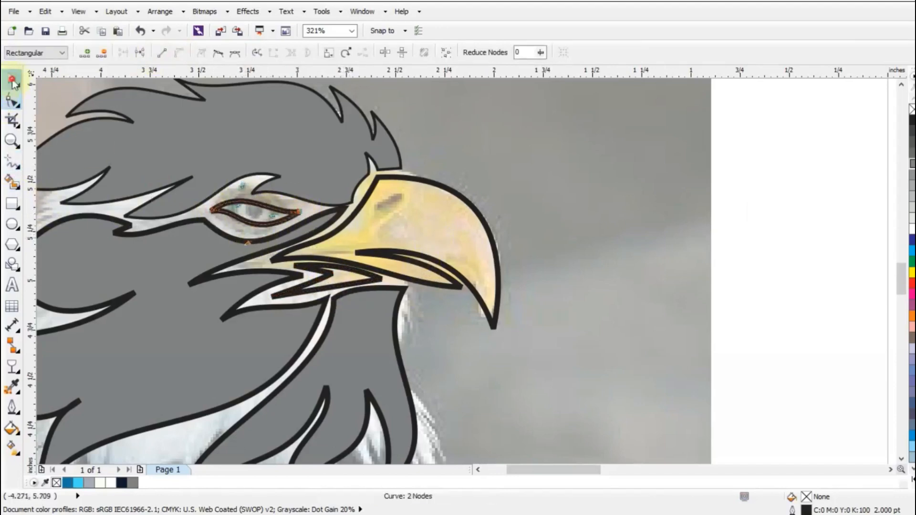
Move the eagle photo off to the left, clear of the traced shapes
{"action": "left_click", "coordinate": [13, 80]}
{"action": "key", "text": "F3"}
{"action": "left_click", "coordinate": [509, 233]}
{"action": "key", "text": "F3"}
{"action": "left_click_drag", "start_coordinate": [501, 225], "coordinate": [180, 226]}
{"action": "left_click", "coordinate": [201, 326]}
Draw a square background around the traced eagle, filled with dark navy from the document palette, behind the shapes
{"action": "left_click", "coordinate": [12, 205]}
{"action": "mouse_move", "coordinate": [296, 136]}
{"action": "left_mouse_down"}
{"action": "mouse_move", "coordinate": [448, 358]}
{"action": "mouse_move", "coordinate": [542, 379]}
{"action": "left_mouse_up"}
{"action": "left_click", "coordinate": [122, 483]}
{"action": "key", "text": "shift+F2"}
Fill all the eagle shapes with white and remove their outlines
{"action": "left_click_drag", "start_coordinate": [195, 143], "coordinate": [609, 382]}
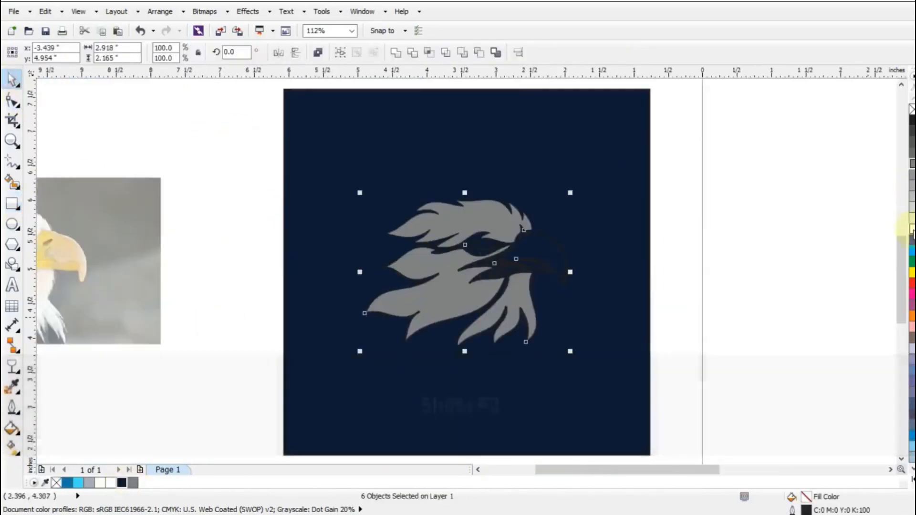
{"action": "left_click", "coordinate": [912, 228]}
{"action": "right_click", "coordinate": [912, 109]}
Fill the upper and lower beak shapes with light blue (#43D8F8)
{"action": "left_click", "coordinate": [544, 249]}
{"action": "left_click", "coordinate": [517, 269], "text": "shift"}
{"action": "left_click", "coordinate": [78, 483]}
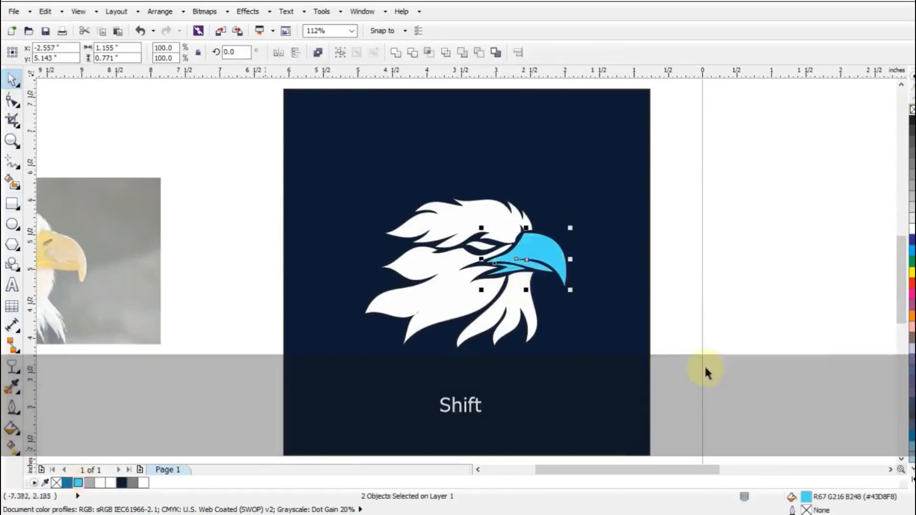
Fill the traced eye shape with the light blue from the document palette
{"action": "left_click", "coordinate": [820, 317]}
{"action": "left_click", "coordinate": [487, 246]}
{"action": "left_click", "coordinate": [78, 483]}
Trace the nostril over the photo's beak and shape its segments into curves
{"action": "left_click_drag", "start_coordinate": [243, 121], "coordinate": [574, 368]}
{"action": "key", "text": "shift+F2"}
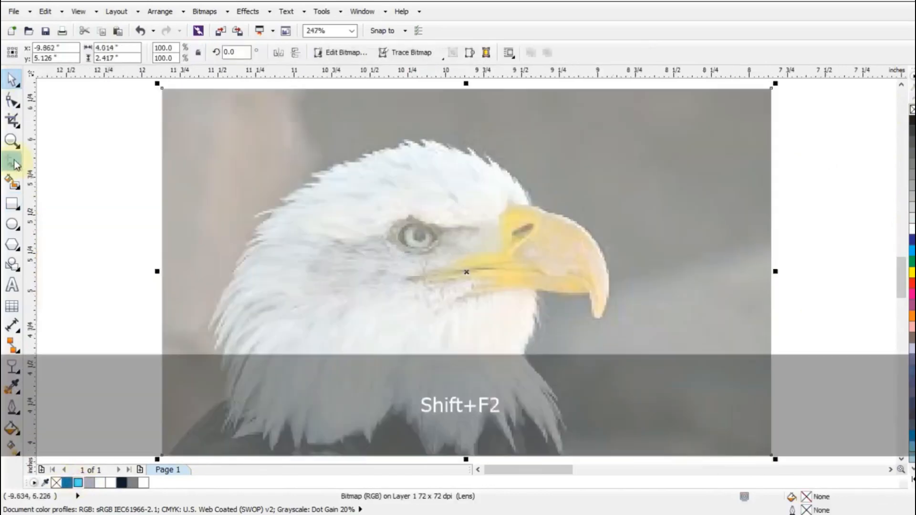
{"action": "key", "text": "F5"}
{"action": "left_click_drag", "start_coordinate": [512, 240], "coordinate": [535, 224]}
{"action": "left_click", "coordinate": [12, 101]}
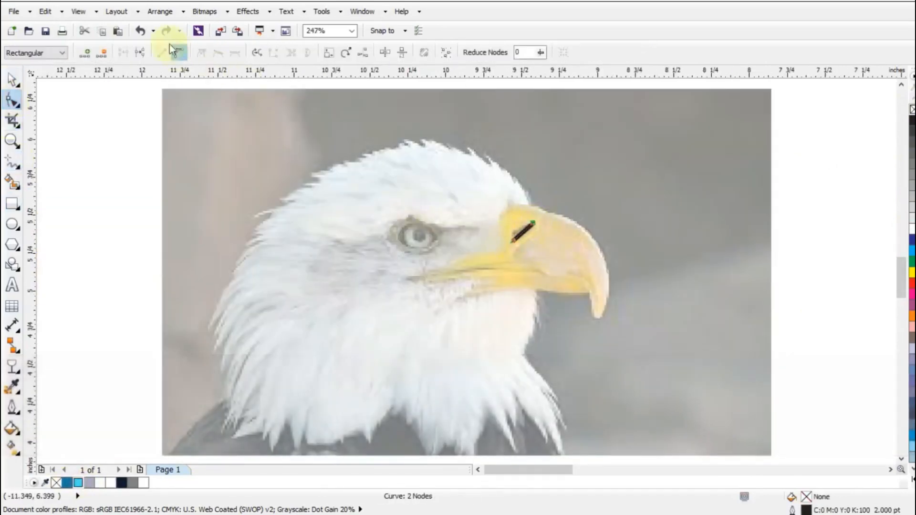
{"action": "key", "text": "space"}
Place the traced nostril on the blue beak of the vector eagle as a dark shape
{"action": "key", "text": "F3"}
{"action": "left_click", "coordinate": [799, 274], "text": "shift"}
{"action": "key", "text": "shift+F2"}
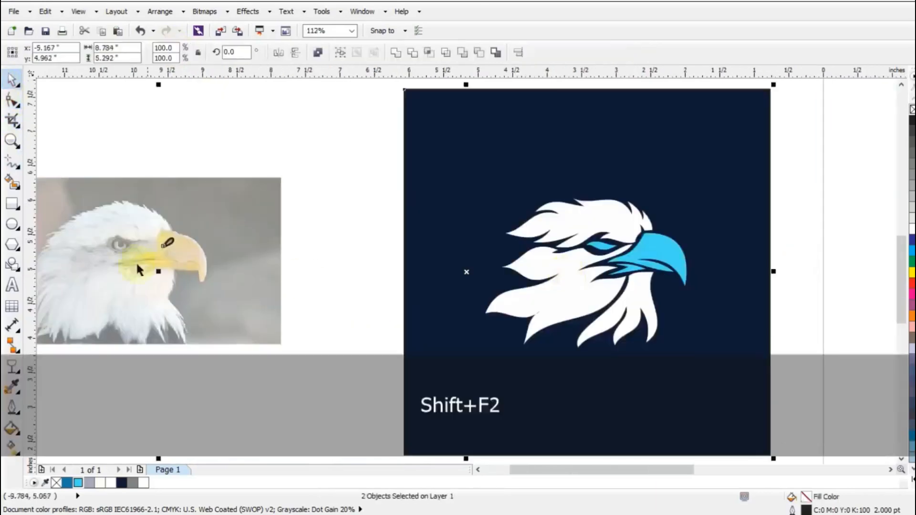
{"action": "left_click", "coordinate": [642, 260], "text": "shift"}
Draw a 0.75 pt zigzag shading line through the crown feathers, from above the beak to the rear tip
{"action": "left_click_drag", "start_coordinate": [770, 140], "coordinate": [512, 411]}
{"action": "key", "text": "shift+F2"}
{"action": "key", "text": "Escape"}
{"action": "key", "text": "F5"}
{"action": "left_click", "coordinate": [581, 52]}
{"action": "left_click", "coordinate": [589, 181]}
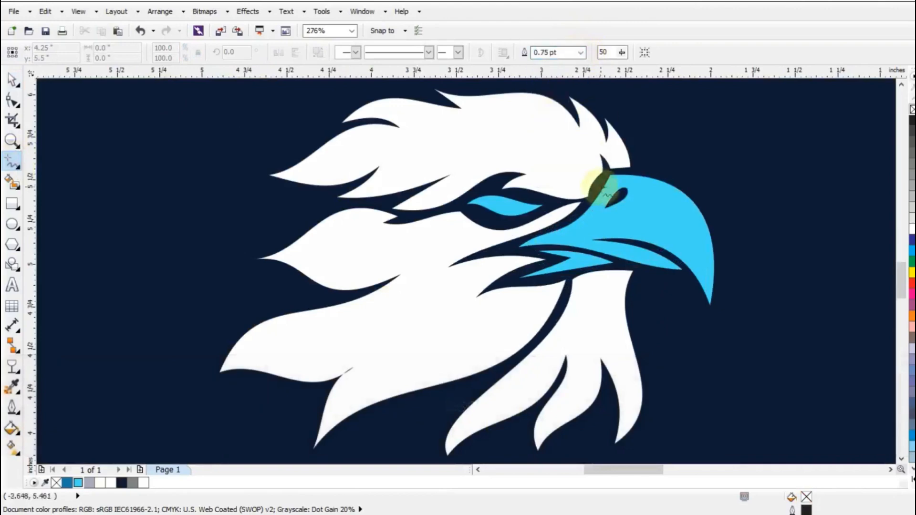
{"action": "left_click", "coordinate": [604, 120]}
{"action": "left_click", "coordinate": [617, 158]}
{"action": "left_click", "coordinate": [591, 140]}
{"action": "left_click", "coordinate": [580, 180]}
{"action": "left_click", "coordinate": [535, 183]}
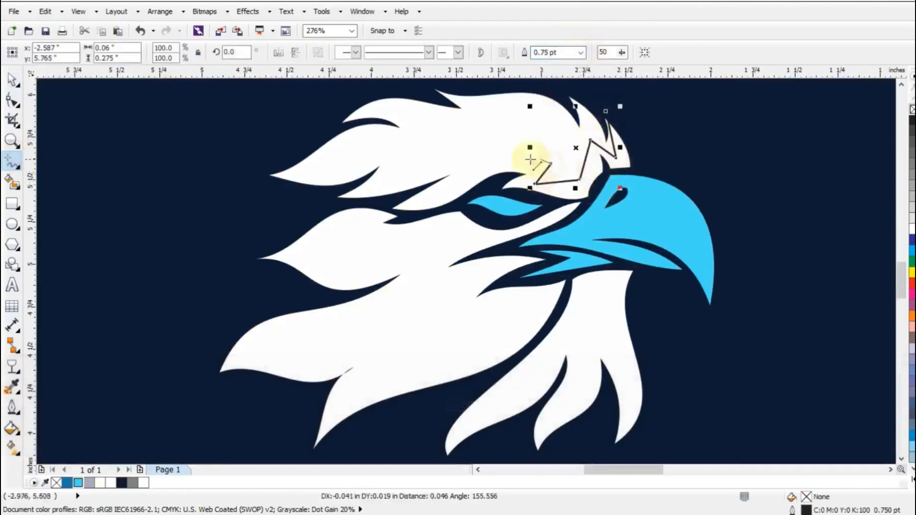
{"action": "left_click", "coordinate": [551, 164]}
{"action": "left_click", "coordinate": [462, 180]}
{"action": "left_click", "coordinate": [473, 162]}
{"action": "left_click", "coordinate": [374, 186]}
{"action": "left_click", "coordinate": [392, 149]}
{"action": "double_click", "coordinate": [245, 181]}
Convert the crown shading line's segments to curves and bend them along the feather edges
{"action": "key", "text": "F10"}
{"action": "left_click_drag", "start_coordinate": [127, 112], "coordinate": [262, 92]}
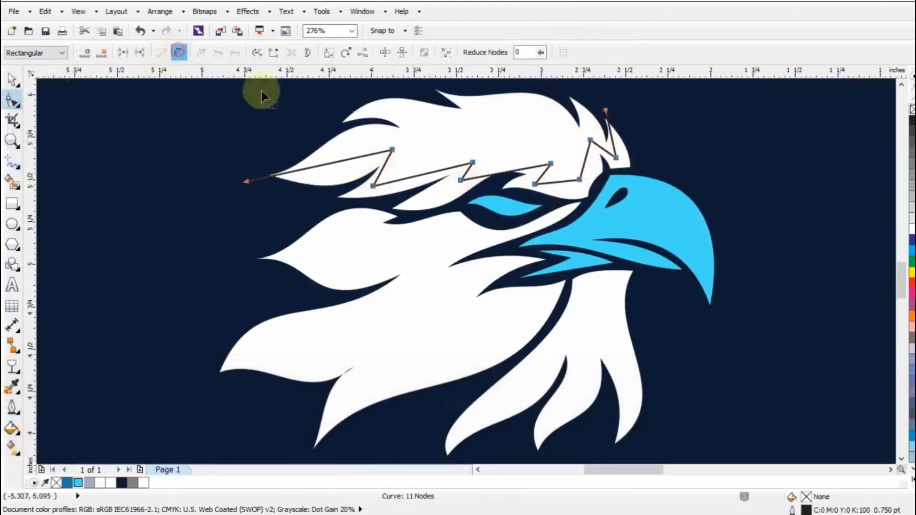
{"action": "left_click", "coordinate": [607, 151]}
{"action": "left_click_drag", "start_coordinate": [528, 172], "coordinate": [435, 176]}
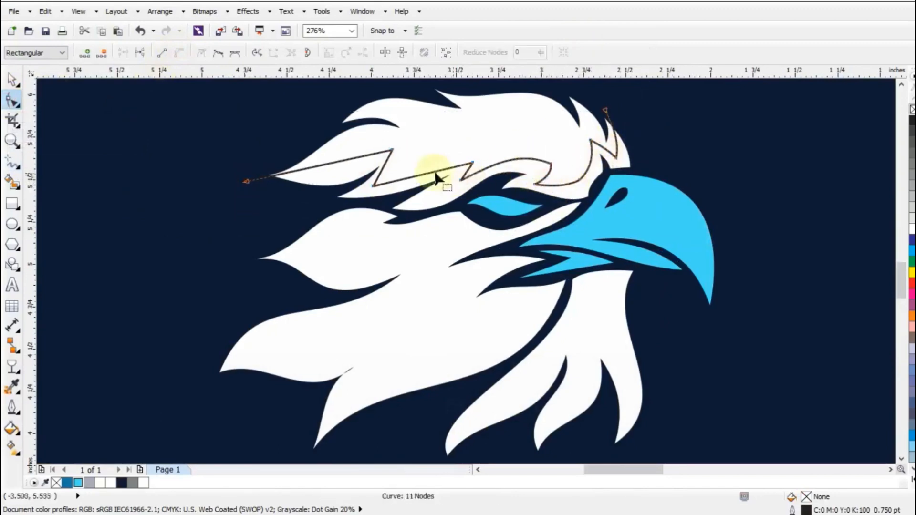
{"action": "left_click_drag", "start_coordinate": [350, 171], "coordinate": [353, 173]}
Create a light grey shadow shape from the area below the crown line and delete the guide line
{"action": "left_click", "coordinate": [12, 180]}
{"action": "left_click", "coordinate": [420, 191]}
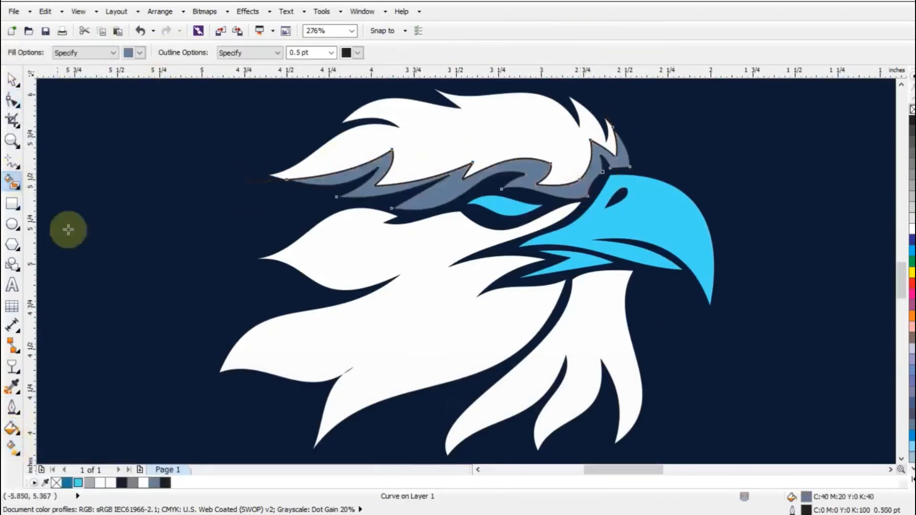
{"action": "left_click", "coordinate": [12, 80]}
{"action": "left_click", "coordinate": [613, 123]}
{"action": "key", "text": "Delete"}
{"action": "key", "text": "Escape"}
{"action": "scroll", "coordinate": [614, 238], "scroll_direction": "down", "scroll_amount": 5}
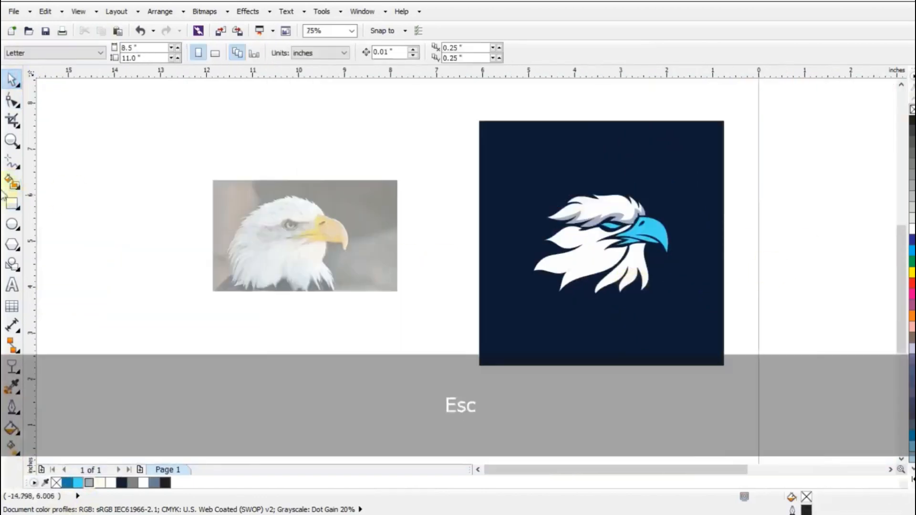
Draw a zigzag shading line across the cheek feathers, from the upper rear feather tip to the lowest cheek feather
{"action": "key", "text": "z"}
{"action": "mouse_move", "coordinate": [447, 140]}
{"action": "left_mouse_down"}
{"action": "mouse_move", "coordinate": [748, 342]}
{"action": "mouse_move", "coordinate": [768, 346]}
{"action": "left_mouse_up"}
{"action": "left_click_drag", "start_coordinate": [254, 189], "coordinate": [703, 400]}
{"action": "key", "text": "F5"}
{"action": "left_click", "coordinate": [220, 223]}
{"action": "double_click", "coordinate": [343, 182]}
{"action": "double_click", "coordinate": [329, 198]}
{"action": "double_click", "coordinate": [406, 185]}
{"action": "double_click", "coordinate": [520, 177]}
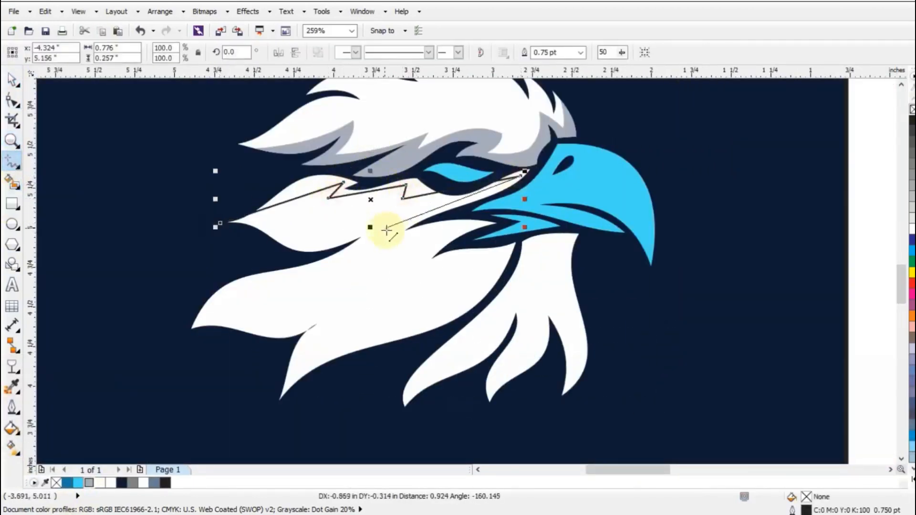
{"action": "double_click", "coordinate": [384, 235]}
{"action": "double_click", "coordinate": [471, 224]}
{"action": "double_click", "coordinate": [413, 270]}
{"action": "double_click", "coordinate": [504, 253]}
{"action": "left_click", "coordinate": [285, 414]}
Convert the cheek shading line to curves and bend its segments to follow the feathers, eye corner and beak
{"action": "key", "text": "F10"}
{"action": "left_click_drag", "start_coordinate": [174, 130], "coordinate": [601, 420]}
{"action": "left_click", "coordinate": [305, 196]}
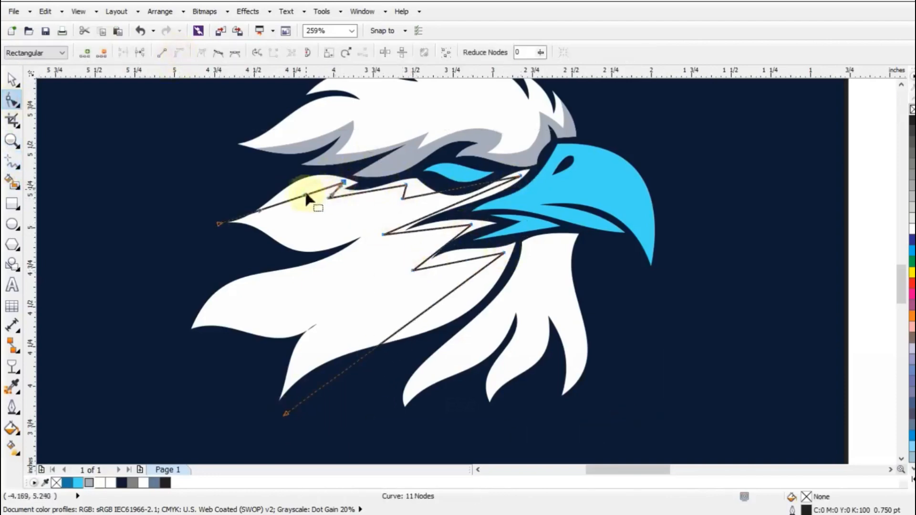
{"action": "left_click", "coordinate": [392, 178]}
{"action": "left_click_drag", "start_coordinate": [373, 190], "coordinate": [373, 196]}
{"action": "left_click_drag", "start_coordinate": [446, 191], "coordinate": [448, 200]}
{"action": "left_click_drag", "start_coordinate": [380, 229], "coordinate": [470, 317]}
{"action": "left_click", "coordinate": [419, 235]}
{"action": "left_click_drag", "start_coordinate": [329, 360], "coordinate": [270, 341]}
Create light grey shadow shapes between the cheek line and the feather edges, and remove the guide line
{"action": "left_click", "coordinate": [11, 428]}
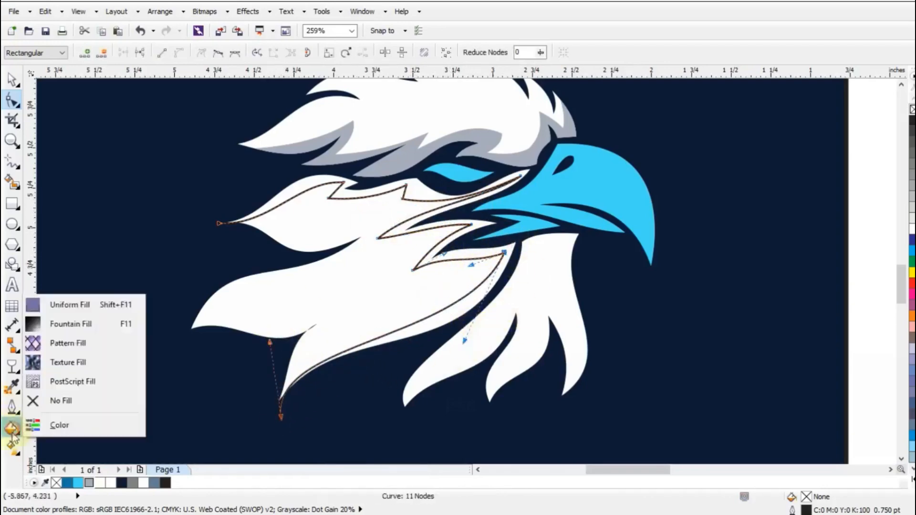
{"action": "left_click", "coordinate": [11, 183]}
{"action": "left_click", "coordinate": [419, 188]}
{"action": "key", "text": "space"}
{"action": "key", "text": "F3"}
{"action": "key", "text": "Escape"}
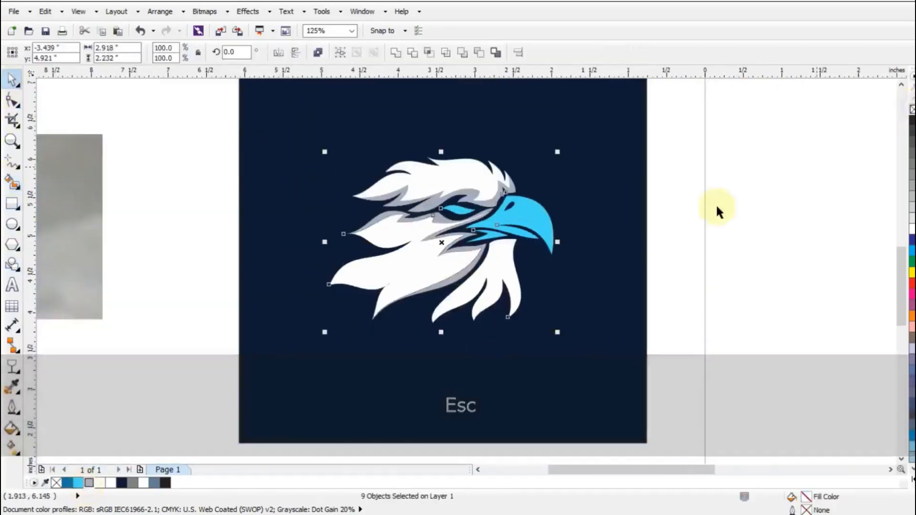
Draw a shading line down the neck feathers from beneath the beak and bend its segments into curves
{"action": "key", "text": "shift+F2"}
{"action": "left_click", "coordinate": [10, 100]}
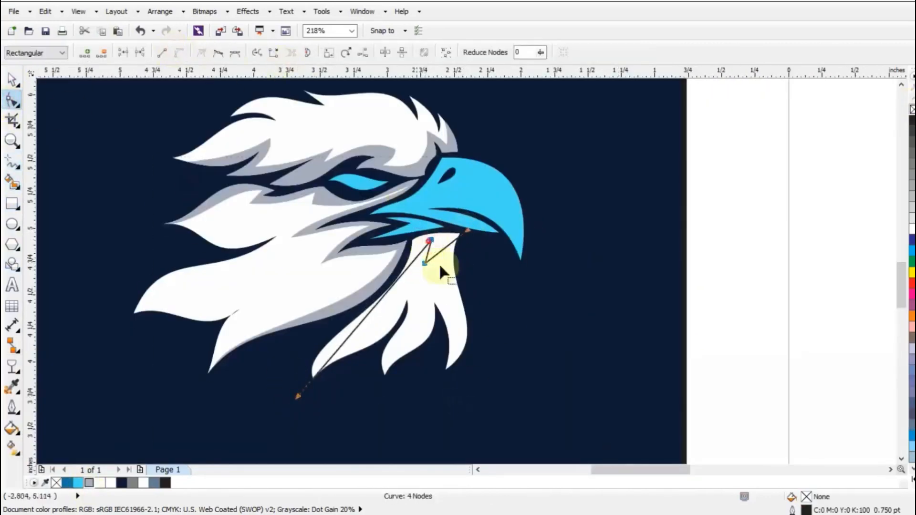
{"action": "left_click_drag", "start_coordinate": [399, 313], "coordinate": [458, 303]}
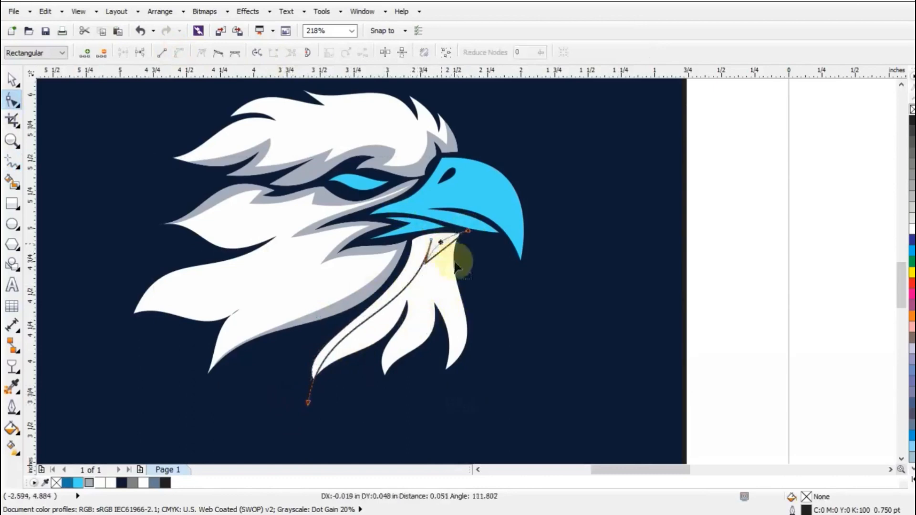
Create a light grey shadow shape along the front neck feather edge and delete the guide line
{"action": "left_click", "coordinate": [11, 183]}
{"action": "left_click", "coordinate": [385, 303]}
{"action": "key", "text": "space"}
{"action": "key", "text": "Delete"}
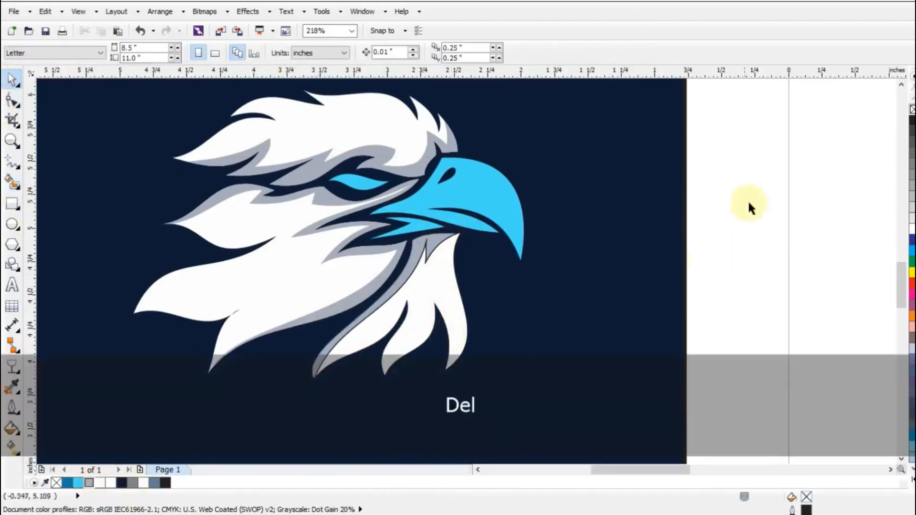
Draw a shading line over the upper beak, from the mouth corner past the nostril to the hooked tip
{"action": "key", "text": "F3"}
{"action": "key", "text": "Escape"}
{"action": "left_click", "coordinate": [512, 226]}
{"action": "key", "text": "z"}
{"action": "left_click_drag", "start_coordinate": [579, 262], "coordinate": [708, 137]}
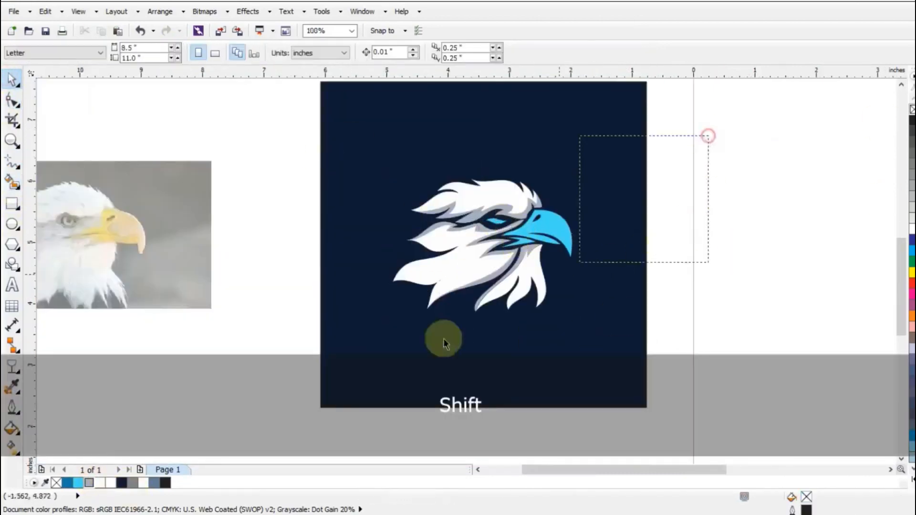
{"action": "key", "text": "Escape"}
{"action": "key", "text": "F5"}
{"action": "left_click", "coordinate": [612, 180]}
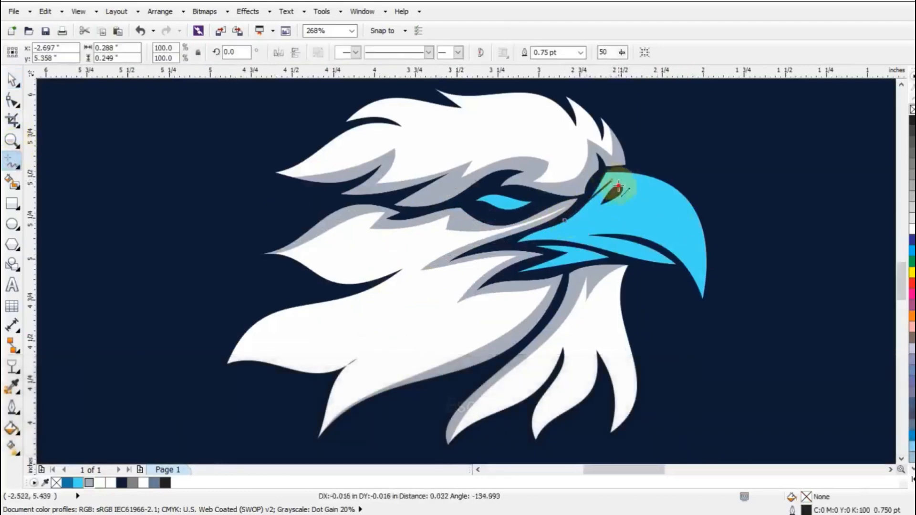
{"action": "key", "text": "ctrl+z"}
{"action": "left_click", "coordinate": [611, 177]}
{"action": "left_click", "coordinate": [673, 261]}
Convert the upper beak shading line to curves and bend both segments parallel to the beak's outer edge
{"action": "key", "text": "F10"}
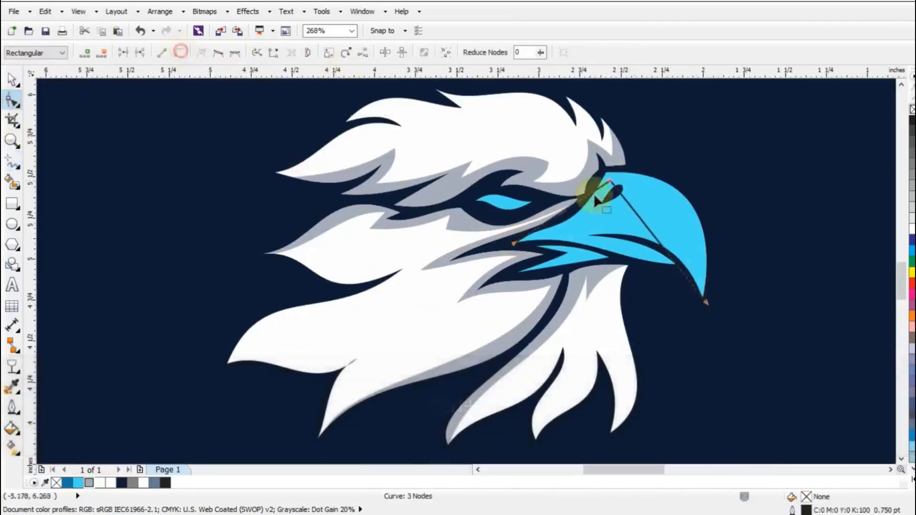
{"action": "left_click_drag", "start_coordinate": [595, 196], "coordinate": [675, 204]}
{"action": "left_click_drag", "start_coordinate": [579, 207], "coordinate": [578, 248]}
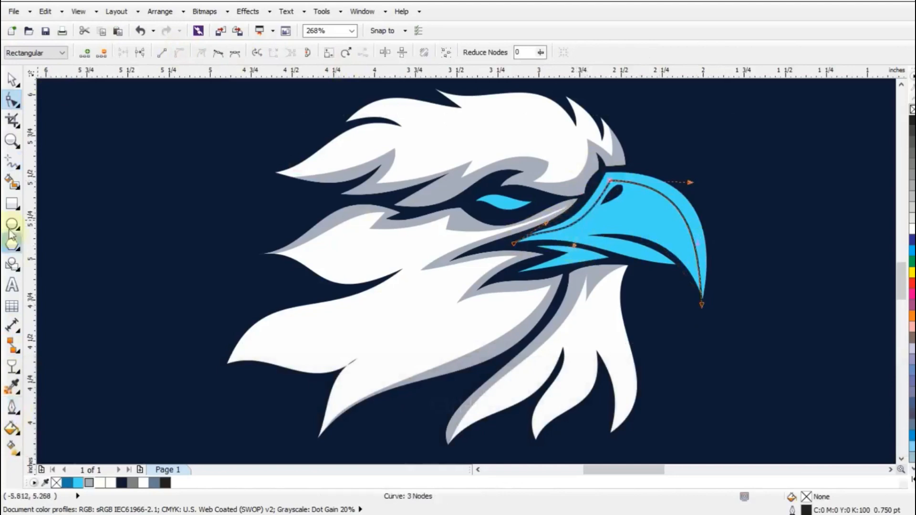
Create a darker blue shadow strip along the upper beak's outer edge and delete the guide line
{"action": "left_click", "coordinate": [11, 181]}
{"action": "left_click", "coordinate": [686, 210]}
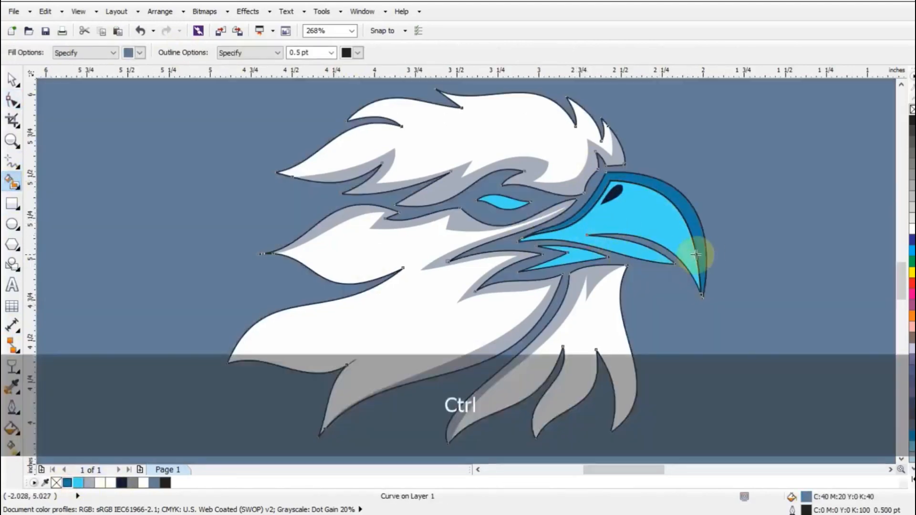
{"action": "key", "text": "Escape"}
{"action": "key", "text": "Delete"}
{"action": "key", "text": "Escape"}
Draw shading lines through the mouth and lower beak and bend them into curves
{"action": "left_click", "coordinate": [12, 162]}
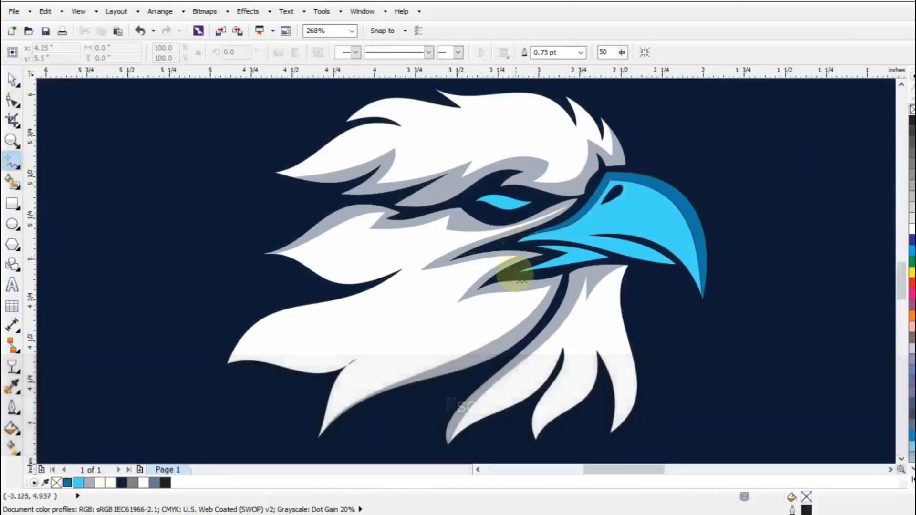
{"action": "left_click", "coordinate": [522, 241]}
{"action": "left_click", "coordinate": [675, 259]}
{"action": "key", "text": "F3"}
{"action": "key", "text": "F10"}
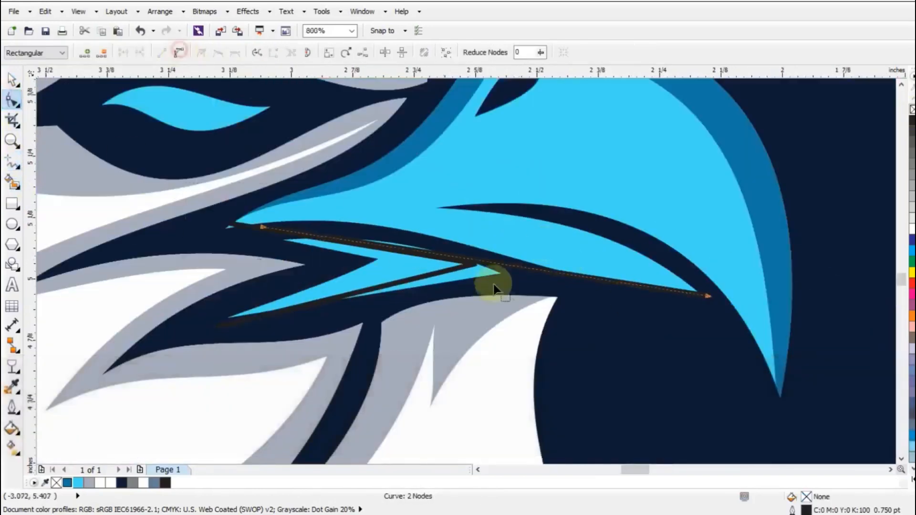
{"action": "left_click_drag", "start_coordinate": [491, 280], "coordinate": [383, 293]}
{"action": "left_click_drag", "start_coordinate": [472, 268], "coordinate": [472, 275]}
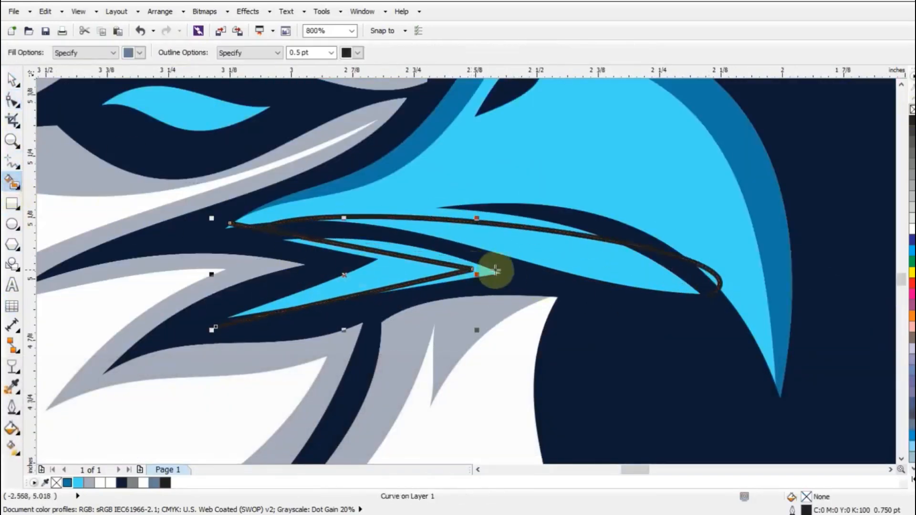
Create darker blue shadow shapes on the mouth edge and lower beak, and delete the guide lines
{"action": "left_click", "coordinate": [569, 286]}
{"action": "key", "text": "space"}
{"action": "left_click", "coordinate": [374, 292], "text": "shift"}
{"action": "scroll", "coordinate": [585, 265], "scroll_direction": "down", "scroll_amount": 4}
{"action": "key", "text": "Escape"}
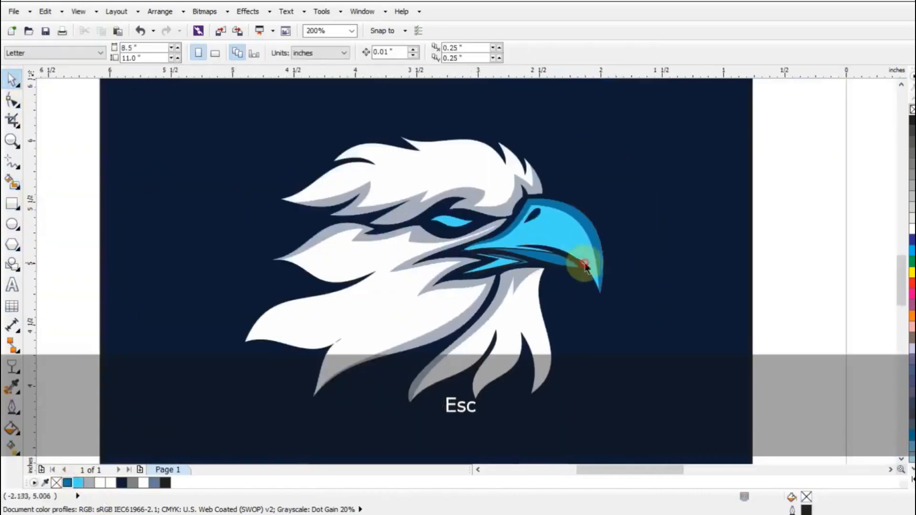
{"action": "key", "text": "Delete"}
{"action": "scroll", "coordinate": [742, 143], "scroll_direction": "down", "scroll_amount": 2}
{"action": "key", "text": "Escape"}
{"action": "left_click_drag", "start_coordinate": [620, 352], "coordinate": [619, 198]}
{"action": "key", "text": "ctrl+z"}
{"action": "left_click_drag", "start_coordinate": [720, 170], "coordinate": [419, 363]}
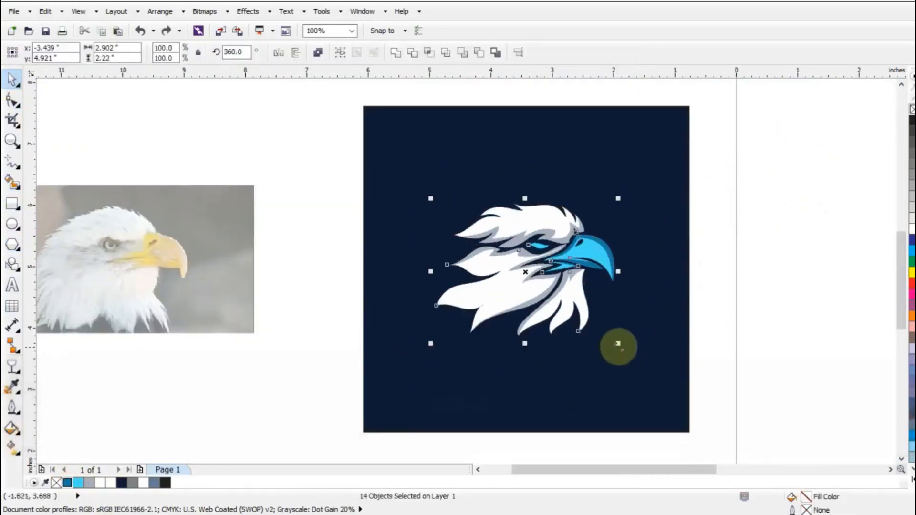
{"action": "key", "text": "Escape"}
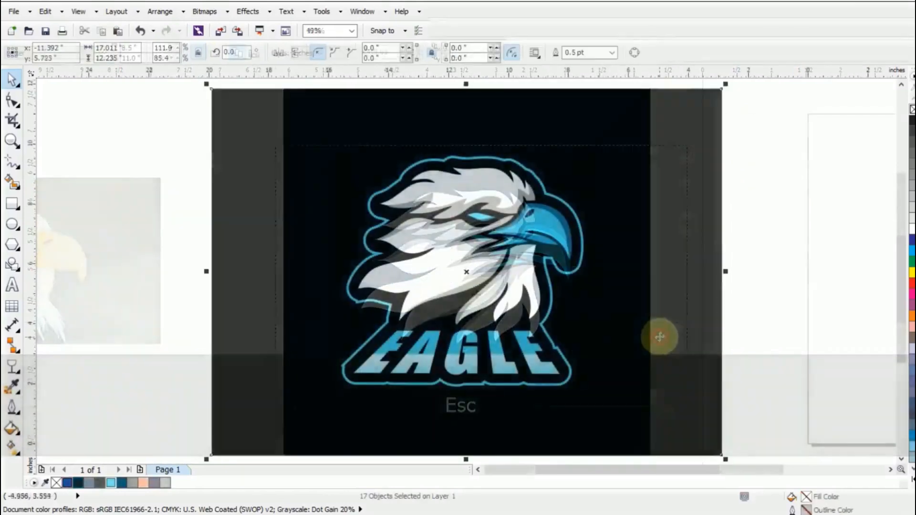
Widen the black background rectangle on both sides to about 21.15 inches and preview the EAGLE logo full screen
{"action": "key", "text": "shift+F2"}
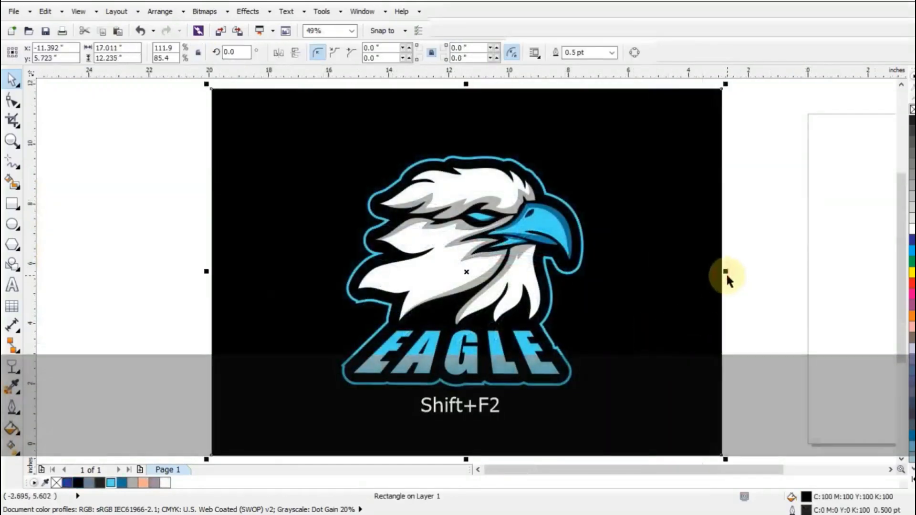
{"action": "left_click_drag", "start_coordinate": [726, 274], "coordinate": [783, 269]}
{"action": "key", "text": "shift+F2"}
{"action": "key", "text": "Escape"}
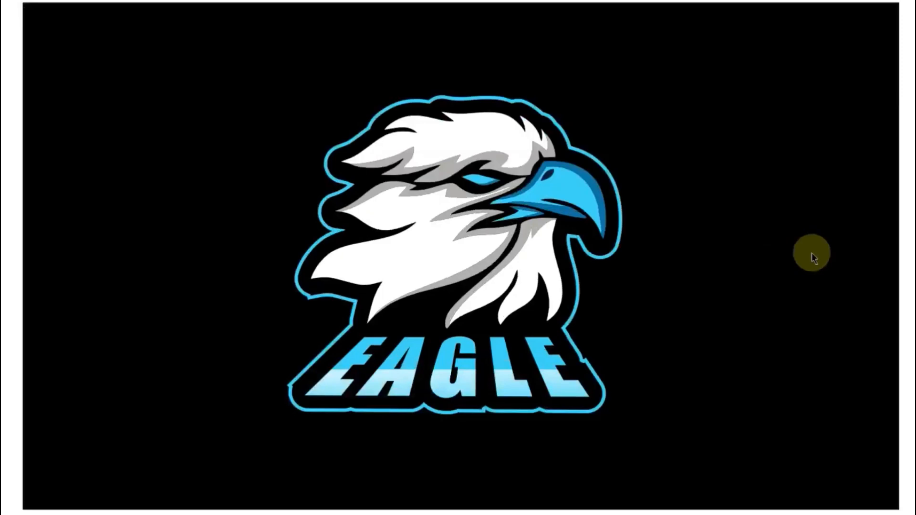
{"action": "key", "text": "F9"}
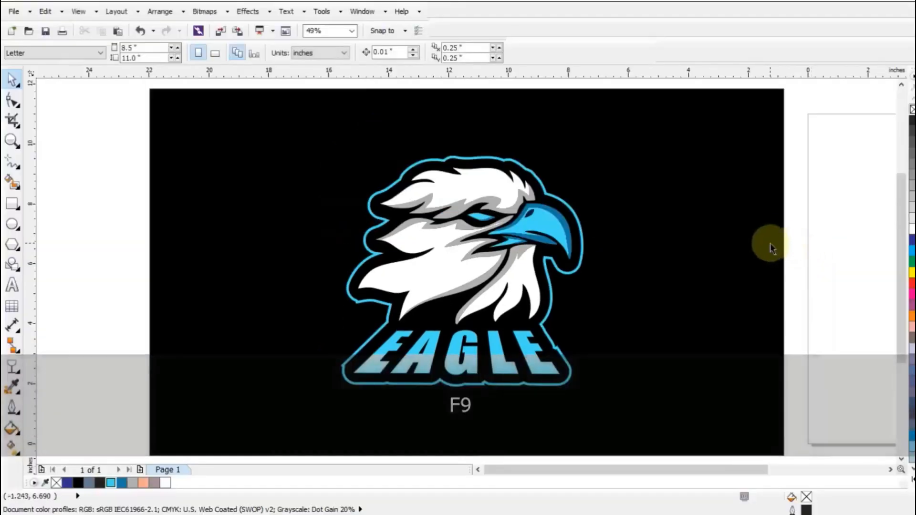
Duplicate the complete EAGLE logo with its black background to the left of the original
{"action": "key", "text": "F3"}
{"action": "key", "text": "ctrl+a"}
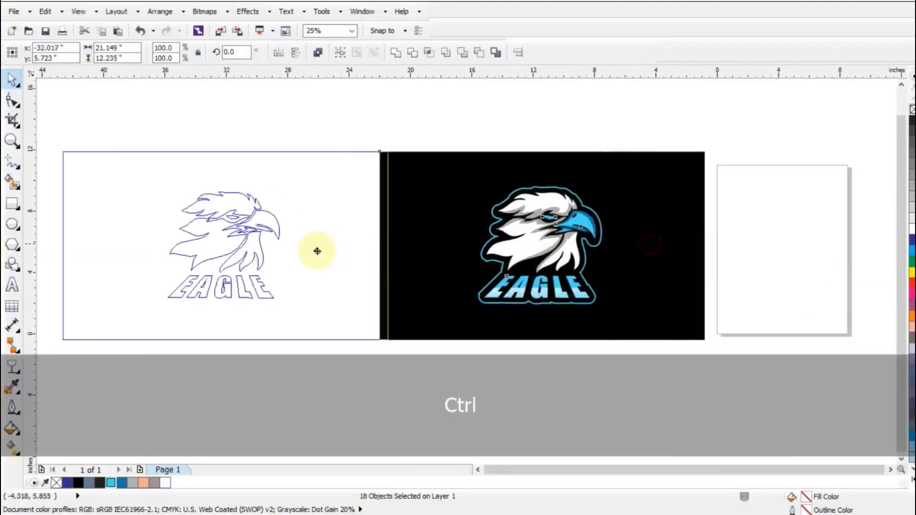
{"action": "key", "text": "shift+F2"}
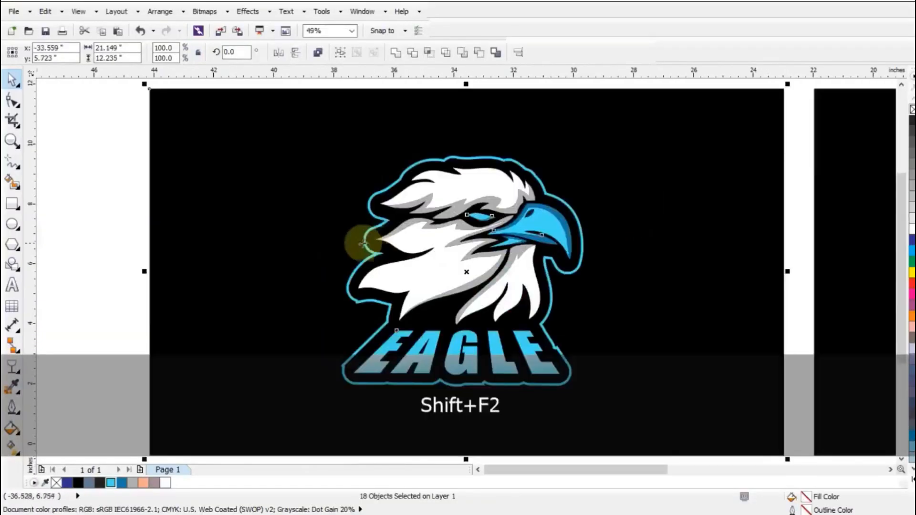
{"action": "key", "text": "Escape"}
Fill the beak and eye shapes of the duplicate with orange (C0 M60 Y100 K0)
{"action": "left_click", "coordinate": [528, 262], "text": "ctrl"}
{"action": "left_click", "coordinate": [912, 316]}
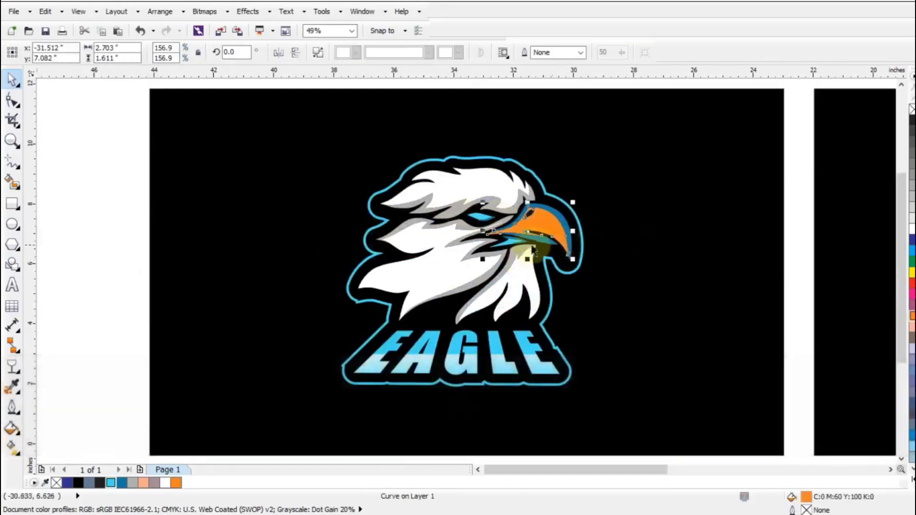
{"action": "left_click", "coordinate": [513, 246]}
{"action": "left_click", "coordinate": [479, 216], "text": "shift"}
{"action": "left_click", "coordinate": [913, 316]}
{"action": "key", "text": "Escape"}
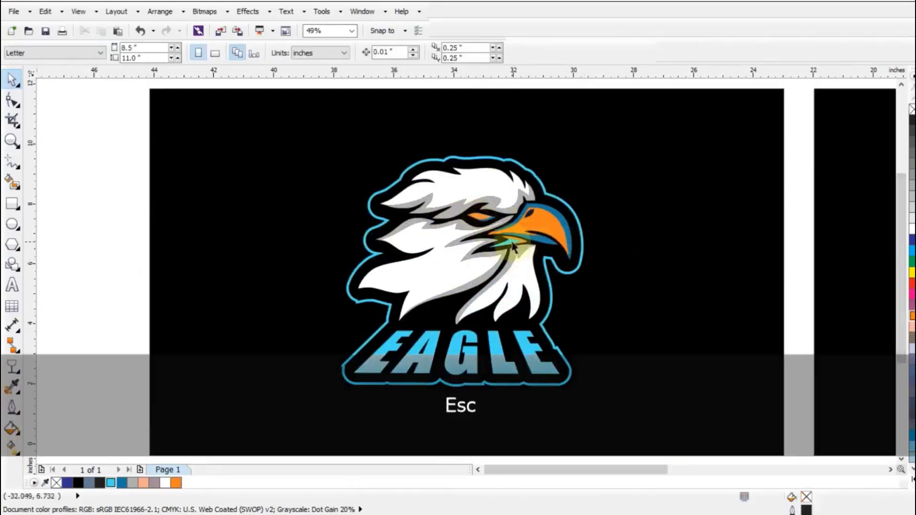
Fill the duplicate's beak shadow shapes with dark orange, C20 M76 Y100 K10
{"action": "left_click", "coordinate": [514, 246]}
{"action": "left_click", "coordinate": [549, 240], "text": "shift"}
{"action": "left_click", "coordinate": [562, 219], "text": "shift"}
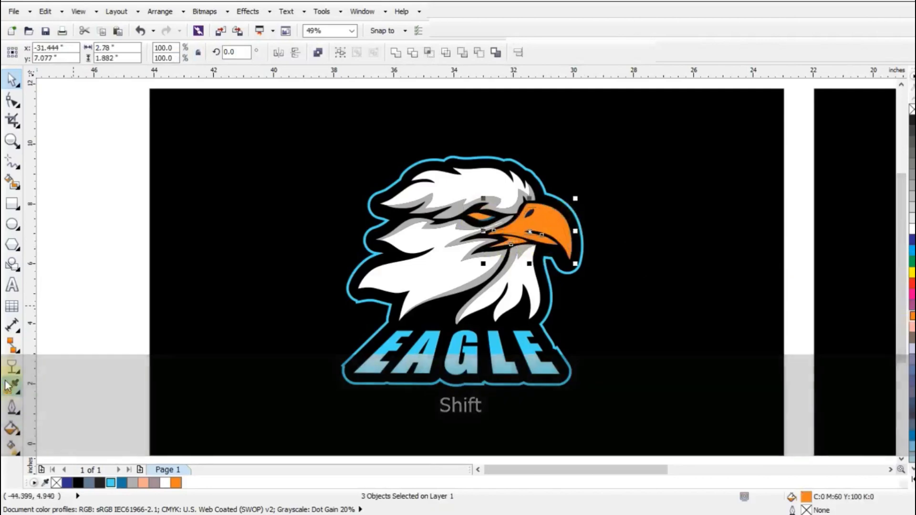
{"action": "left_click", "coordinate": [11, 428]}
{"action": "left_click", "coordinate": [70, 289]}
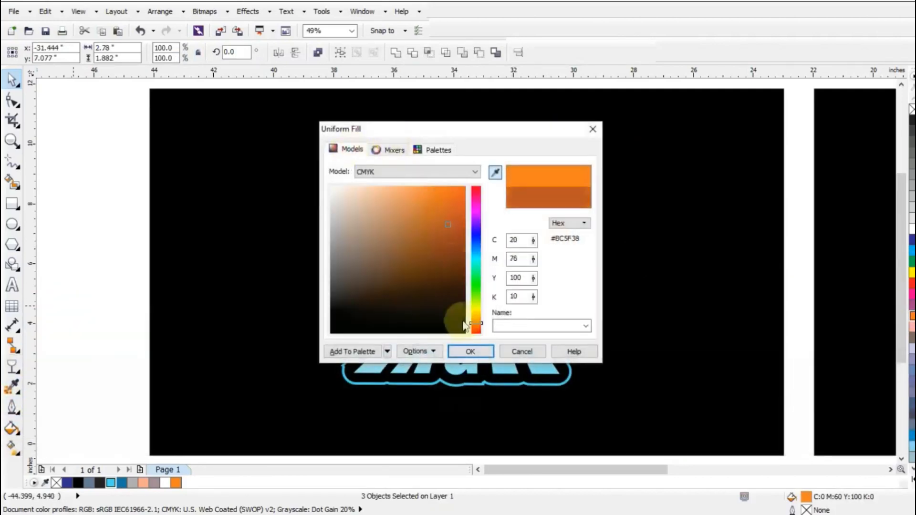
{"action": "left_click", "coordinate": [470, 352]}
{"action": "key", "text": "Escape"}
{"action": "left_click", "coordinate": [480, 215]}
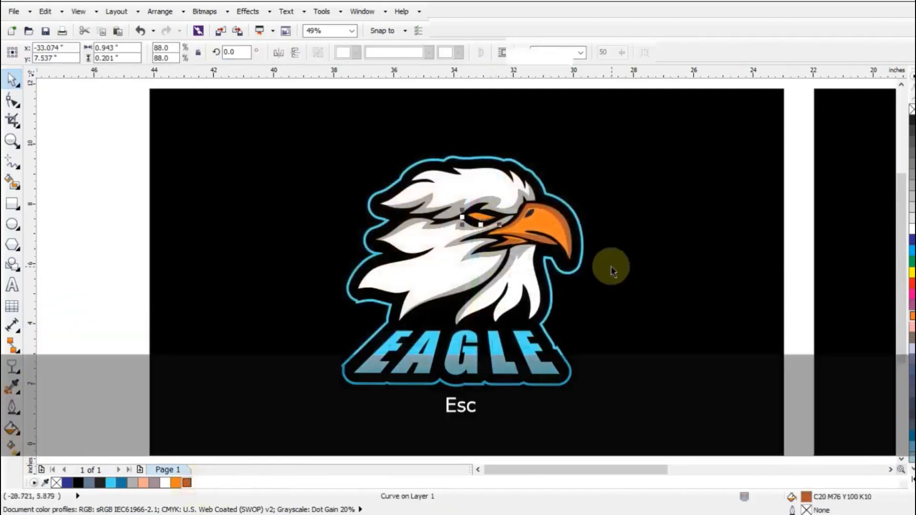
{"action": "key", "text": "Escape"}
Recolour the duplicate's EAGLE lettering and surrounding contour line from light blue to orange
{"action": "left_click", "coordinate": [528, 356]}
{"action": "left_click", "coordinate": [176, 483]}
{"action": "key", "text": "Escape"}
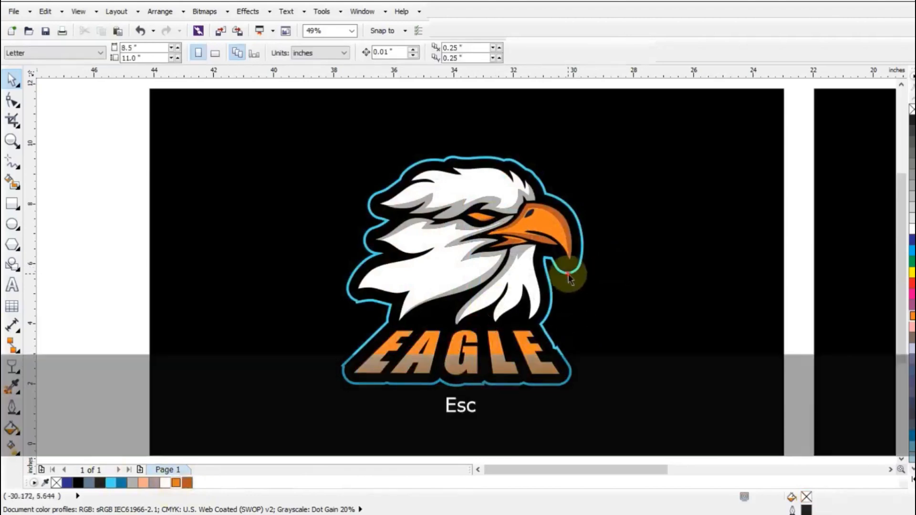
{"action": "left_click", "coordinate": [579, 267]}
{"action": "left_click", "coordinate": [176, 483]}
{"action": "scroll", "coordinate": [573, 286], "scroll_direction": "down", "scroll_amount": 2}
{"action": "key", "text": "Escape"}
Move the orange logo closer to the blue one, leaving a narrow gap, and preview both full screen
{"action": "scroll", "coordinate": [693, 420], "scroll_direction": "down", "scroll_amount": 2}
{"action": "key", "text": "ctrl+a"}
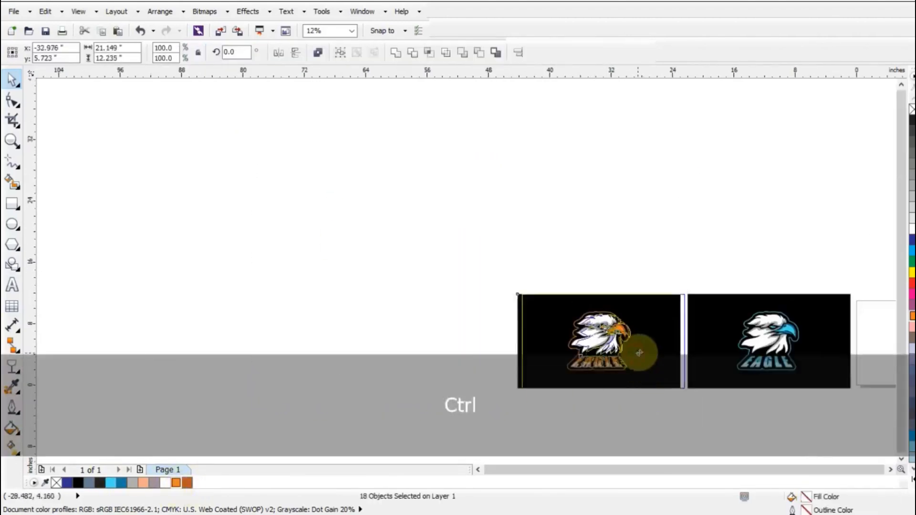
{"action": "key", "text": "shift+F2"}
{"action": "key", "text": "Escape"}
{"action": "key", "text": "F9"}
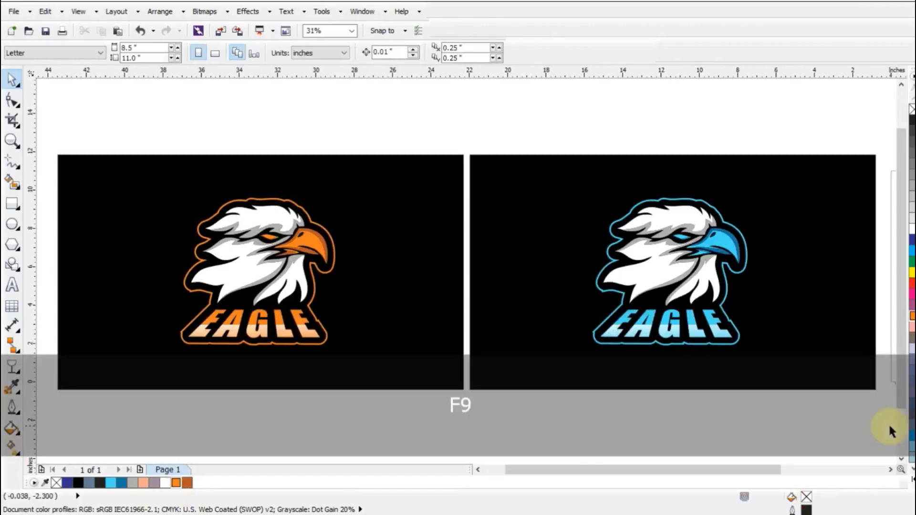